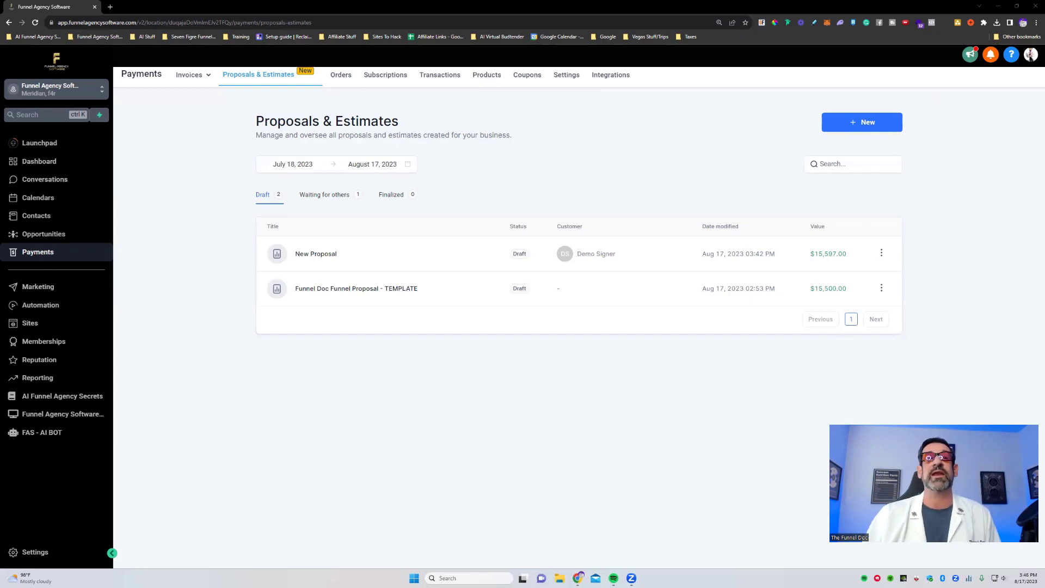
Highlight the Proposals & Estimates heading, clear it, and preview the New document options.
{"action": "left_click_drag", "start_coordinate": [224, 121], "coordinate": [437, 133]}
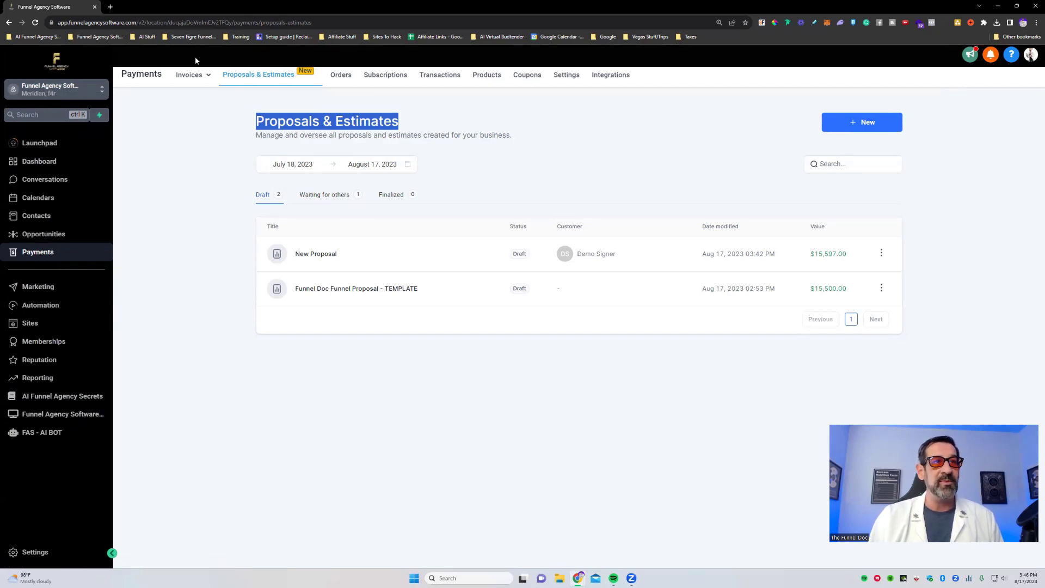
{"action": "left_click", "coordinate": [489, 127]}
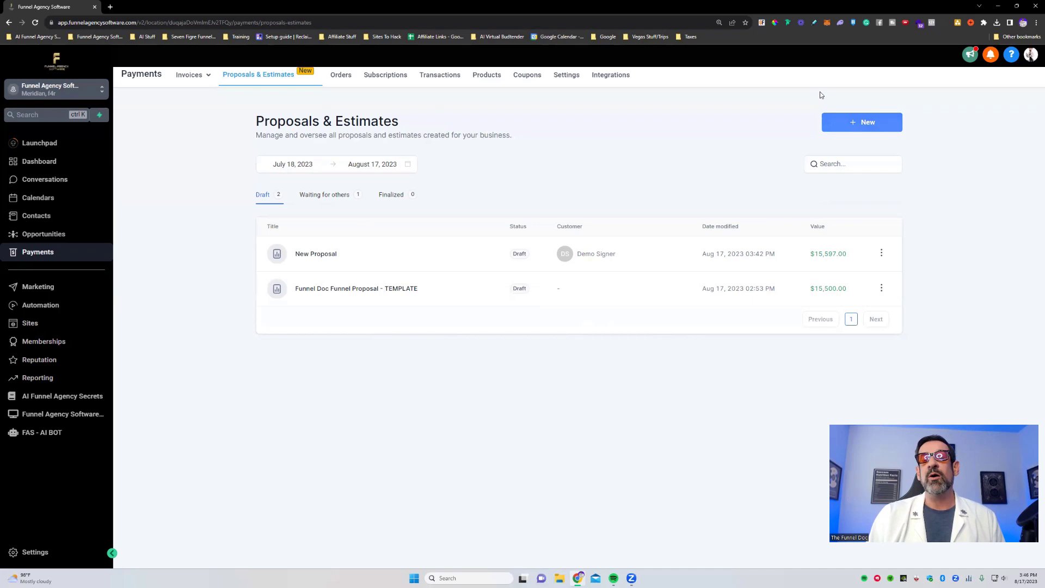
{"action": "left_click", "coordinate": [863, 126]}
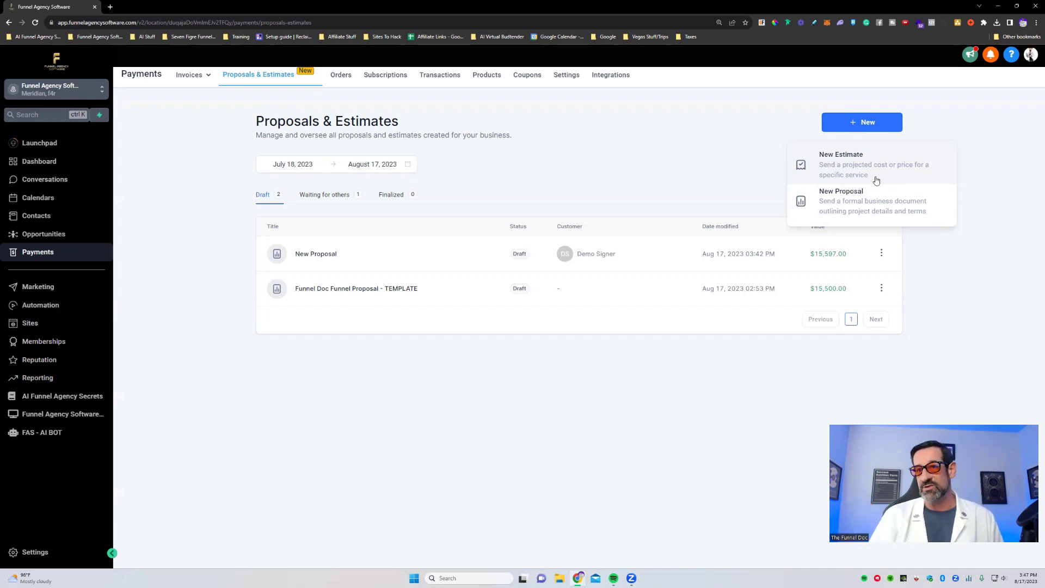
Open the Funnel Doc Funnel Proposal - TEMPLATE and scroll through its agreement text.
{"action": "left_click", "coordinate": [346, 289]}
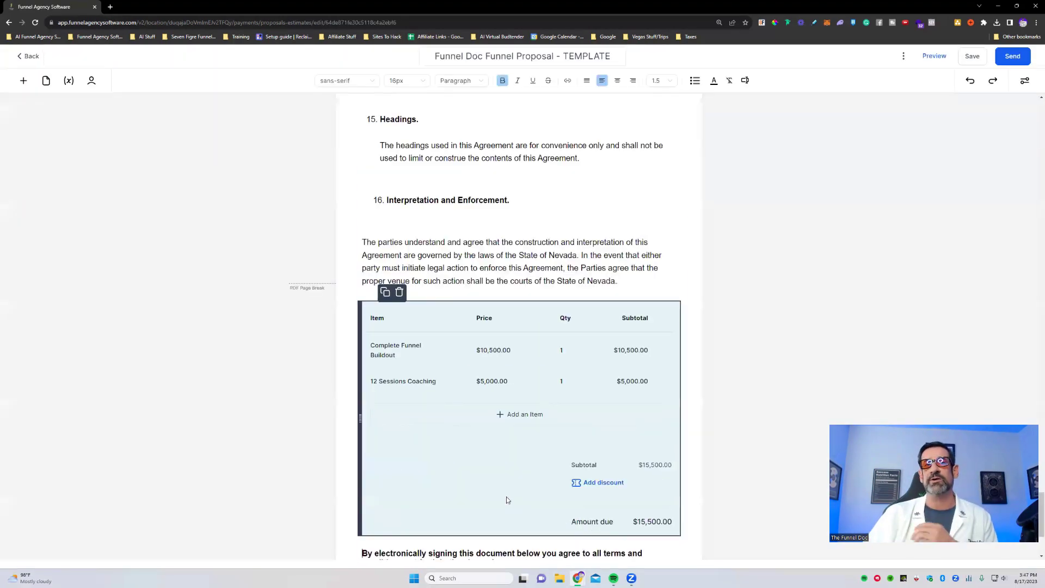
{"action": "scroll", "coordinate": [506, 497], "scroll_direction": "up", "scroll_amount": 5}
{"action": "scroll", "coordinate": [515, 187], "scroll_direction": "up", "scroll_amount": 8}
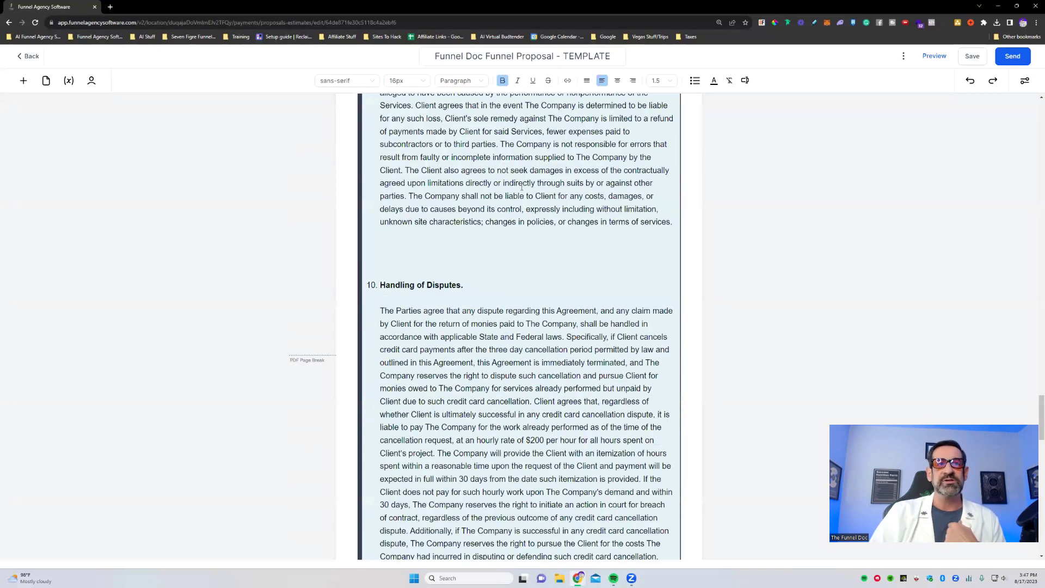
{"action": "scroll", "coordinate": [522, 187], "scroll_direction": "up", "scroll_amount": 15}
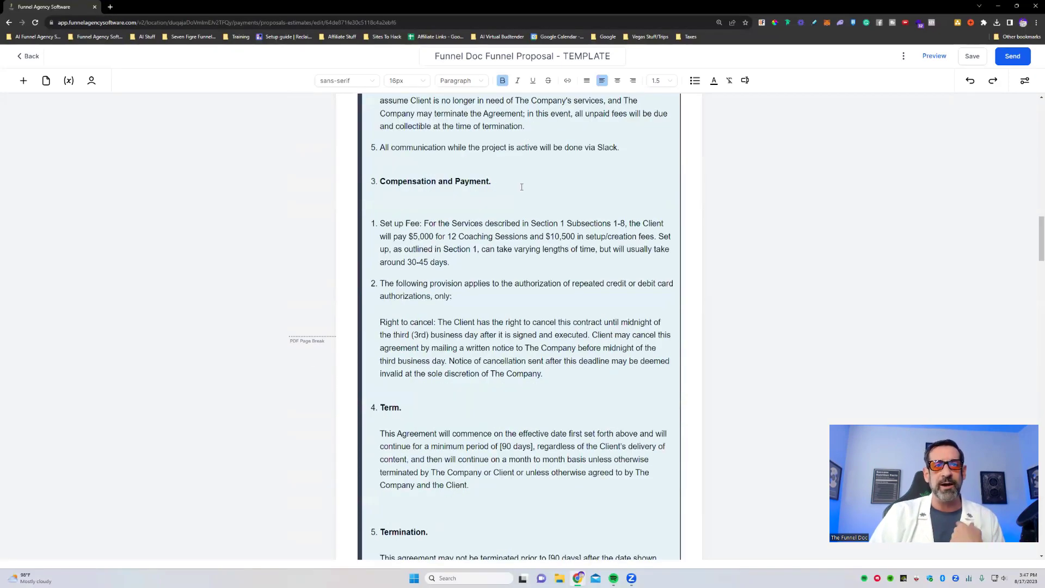
{"action": "scroll", "coordinate": [521, 187], "scroll_direction": "up", "scroll_amount": 10}
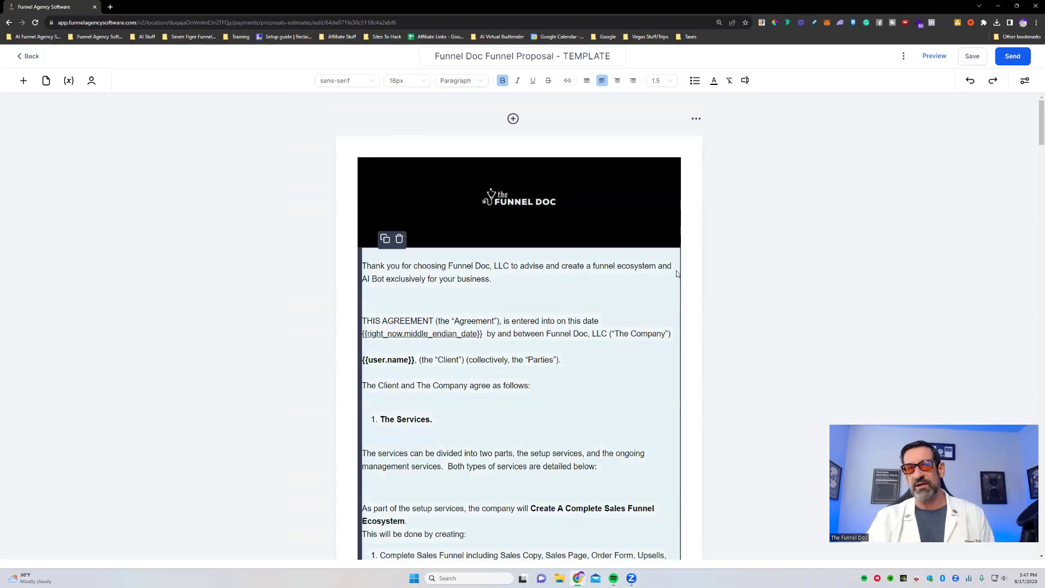
{"action": "scroll", "coordinate": [682, 229], "scroll_direction": "down", "scroll_amount": 3}
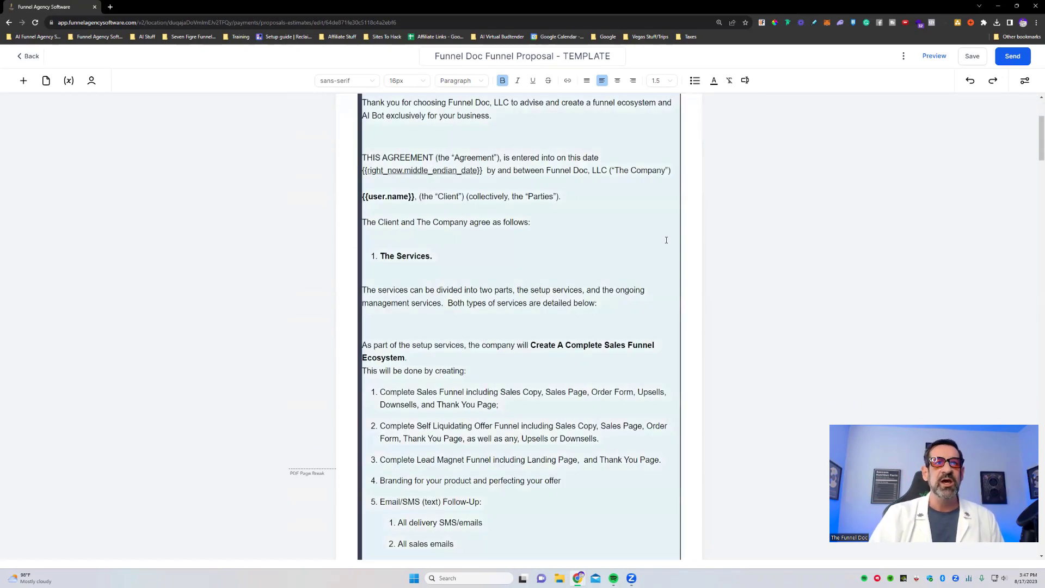
{"action": "scroll", "coordinate": [448, 291], "scroll_direction": "up", "scroll_amount": 3}
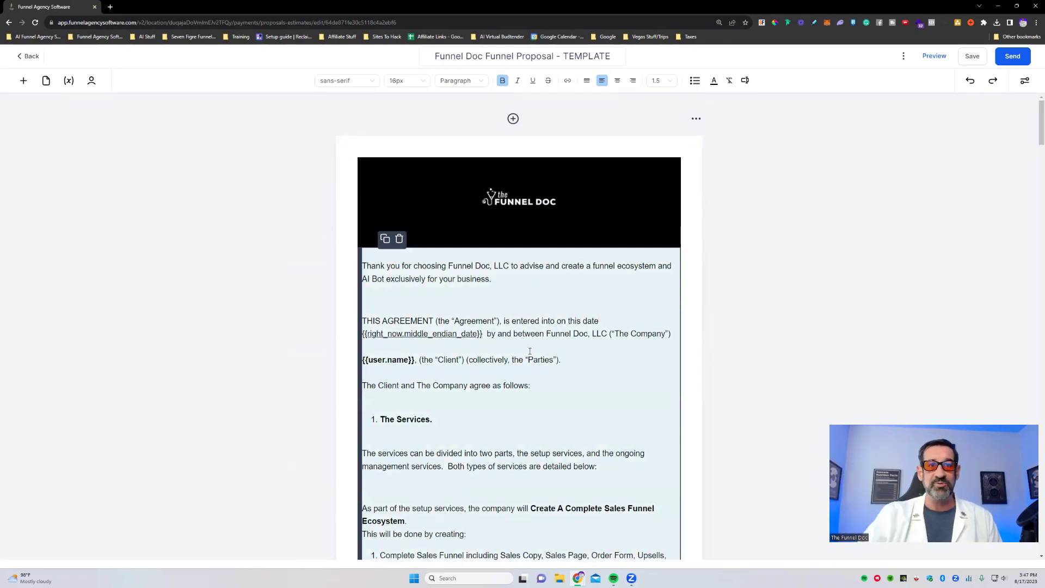
{"action": "scroll", "coordinate": [495, 243], "scroll_direction": "down", "scroll_amount": 2}
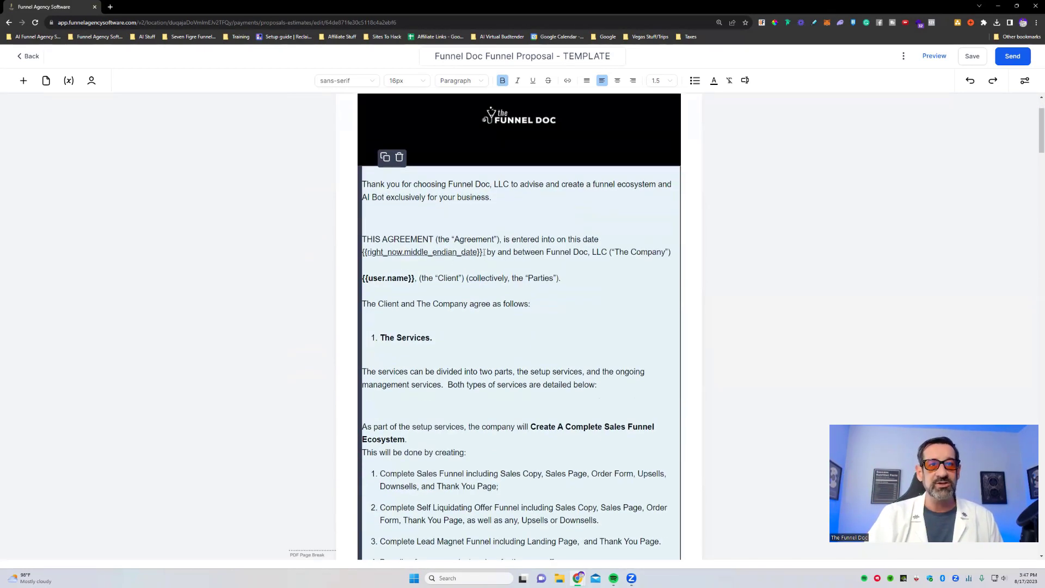
Select the intro text block to show its background and spacing properties.
{"action": "left_click", "coordinate": [484, 252]}
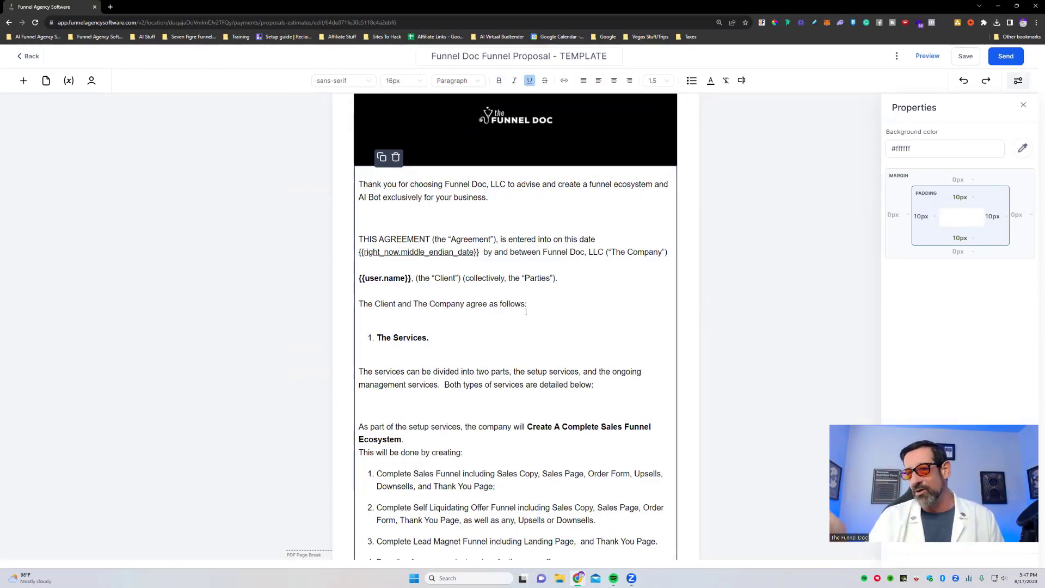
{"action": "scroll", "coordinate": [495, 316], "scroll_direction": "down", "scroll_amount": 10}
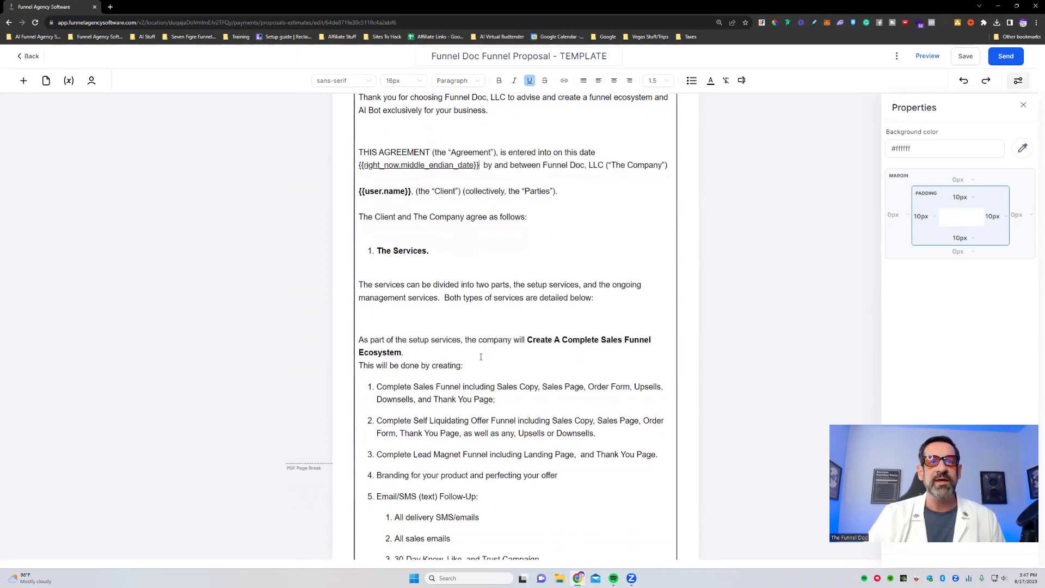
{"action": "scroll", "coordinate": [489, 369], "scroll_direction": "up", "scroll_amount": 10}
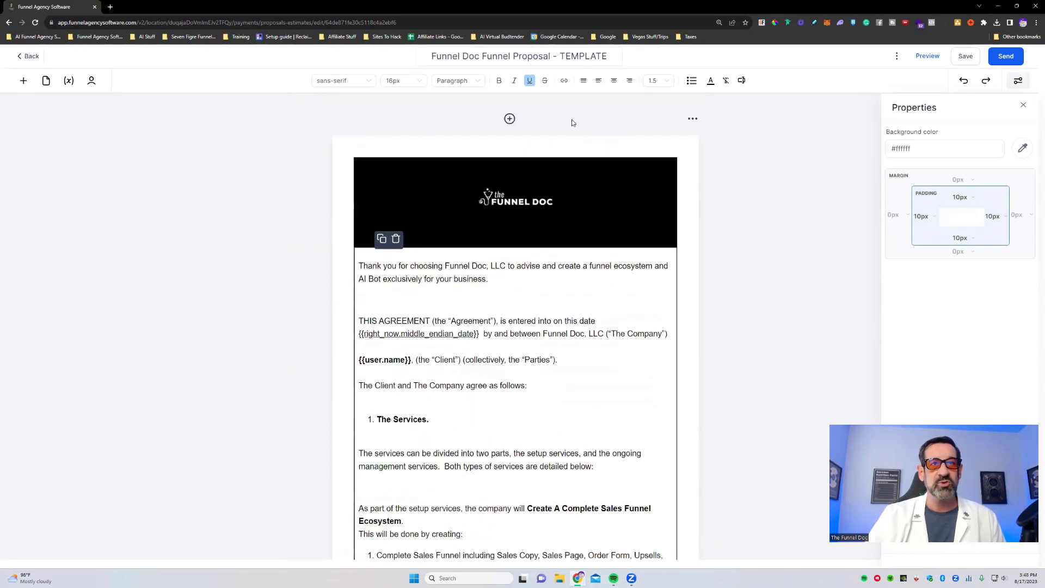
{"action": "left_click", "coordinate": [741, 80]}
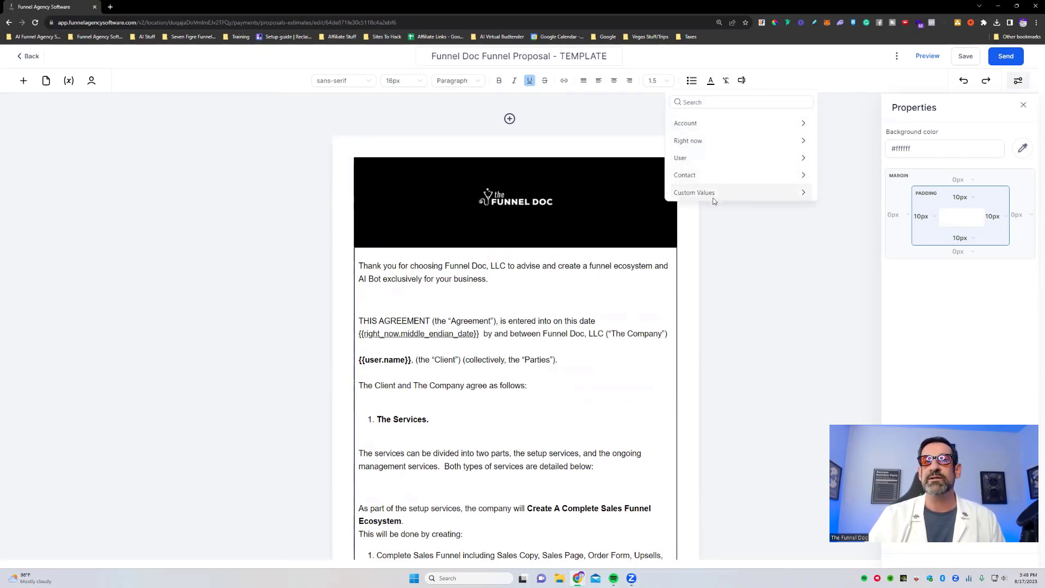
{"action": "left_click", "coordinate": [778, 235]}
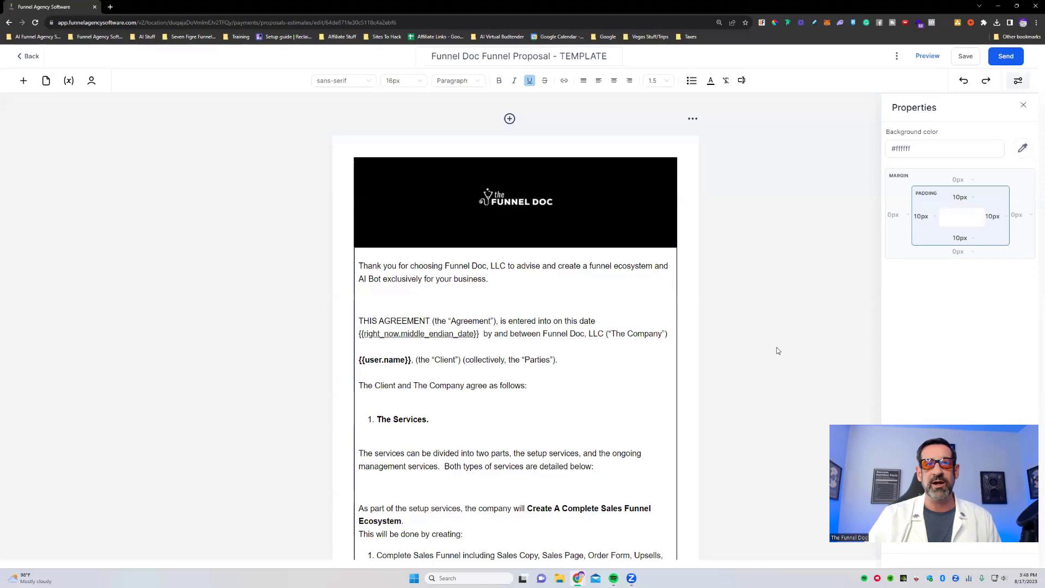
{"action": "scroll", "coordinate": [562, 354], "scroll_direction": "down", "scroll_amount": 5}
{"action": "scroll", "coordinate": [562, 354], "scroll_direction": "up", "scroll_amount": 5}
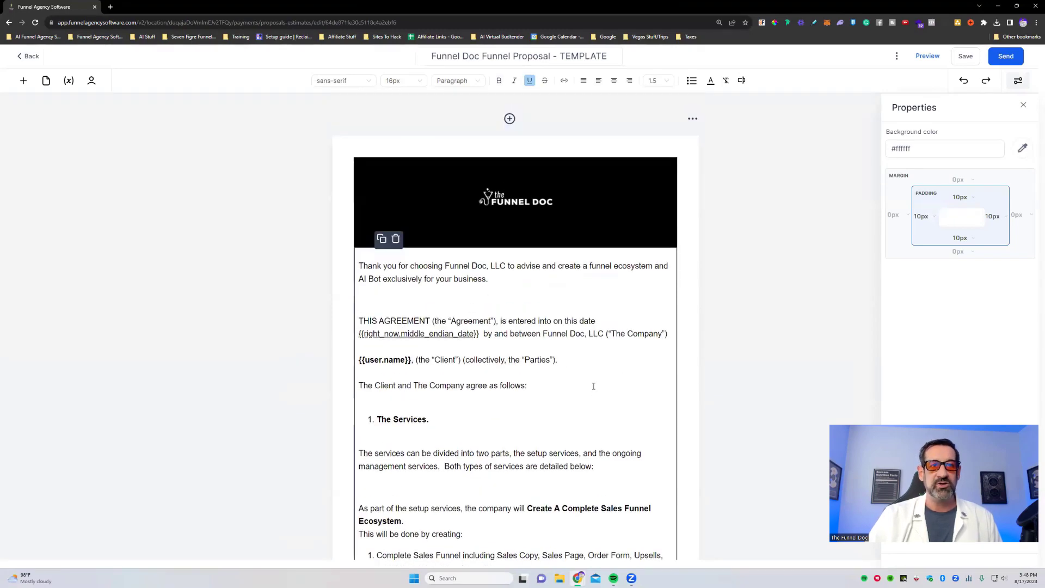
{"action": "scroll", "coordinate": [591, 392], "scroll_direction": "down", "scroll_amount": 7}
{"action": "scroll", "coordinate": [591, 390], "scroll_direction": "down", "scroll_amount": 20}
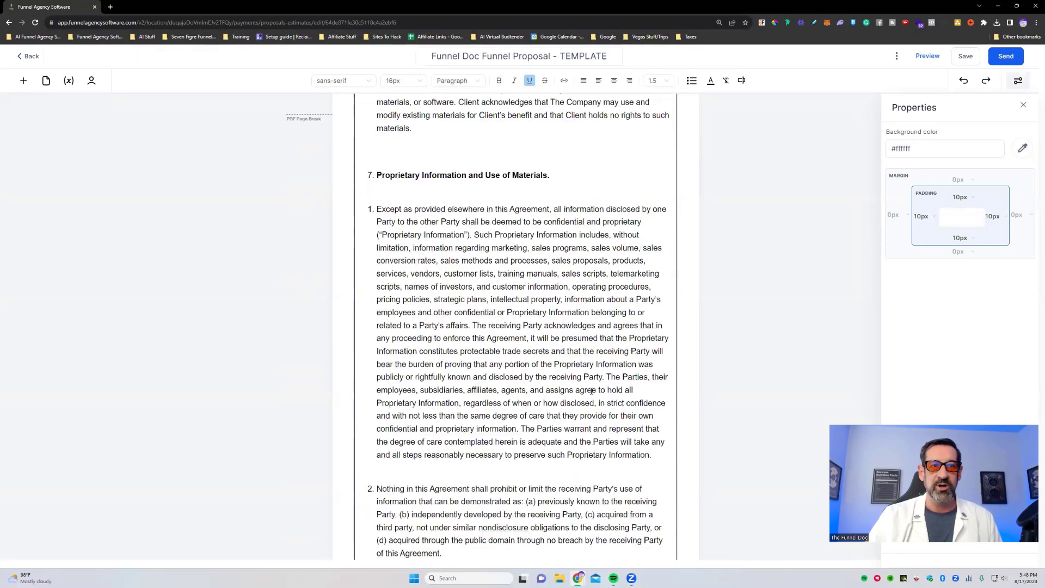
{"action": "scroll", "coordinate": [592, 391], "scroll_direction": "down", "scroll_amount": 15}
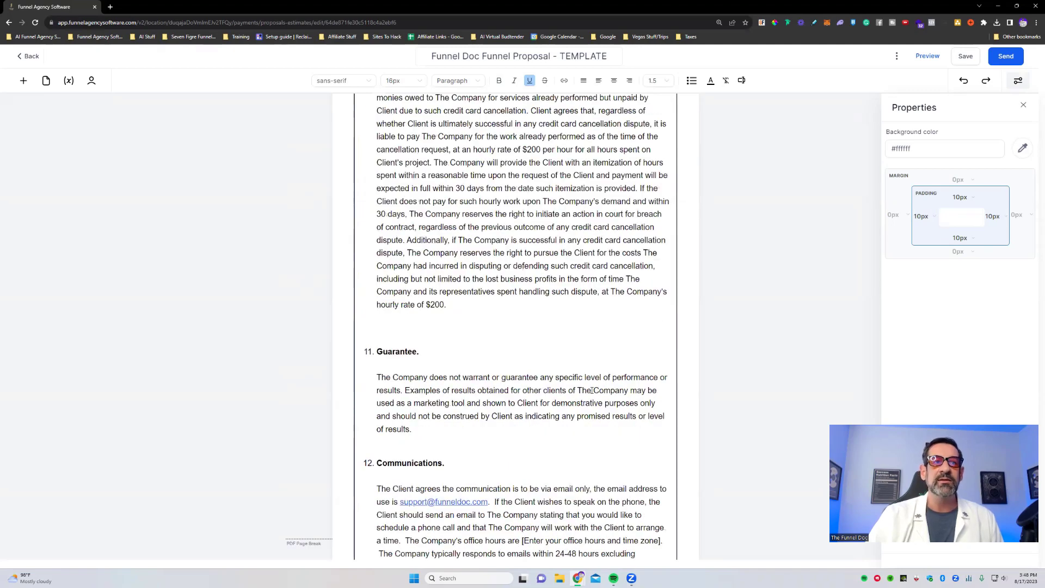
{"action": "scroll", "coordinate": [547, 361], "scroll_direction": "down", "scroll_amount": 20}
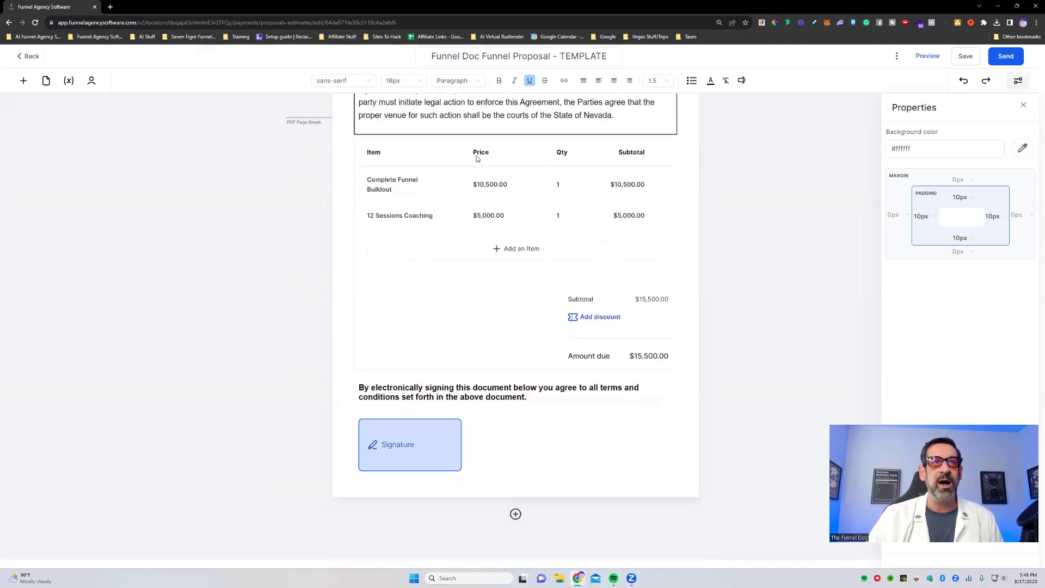
Select the signing-statement text block and then the priced product list block.
{"action": "left_click", "coordinate": [392, 393]}
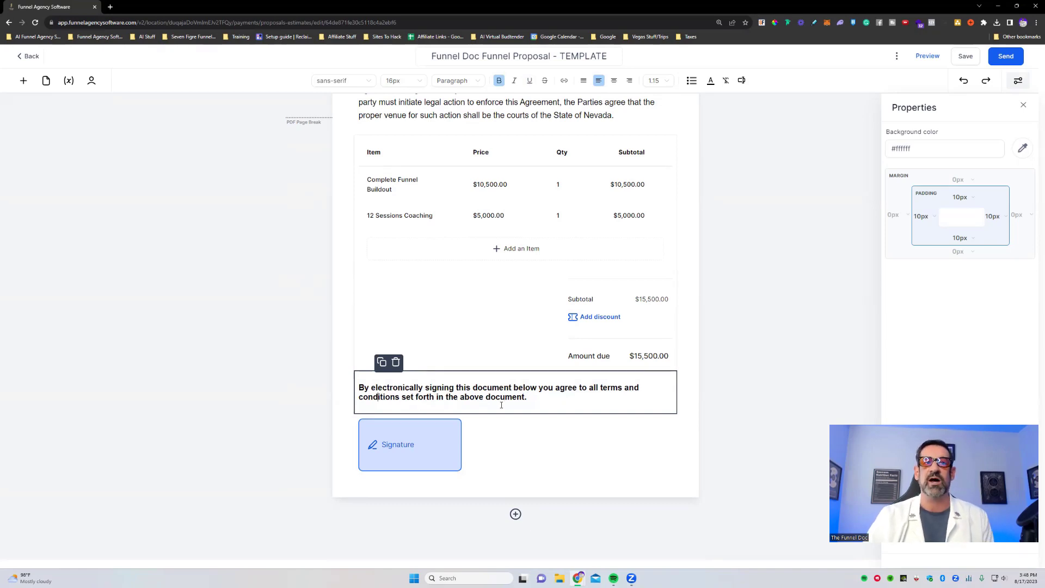
{"action": "scroll", "coordinate": [683, 307], "scroll_direction": "up", "scroll_amount": 2}
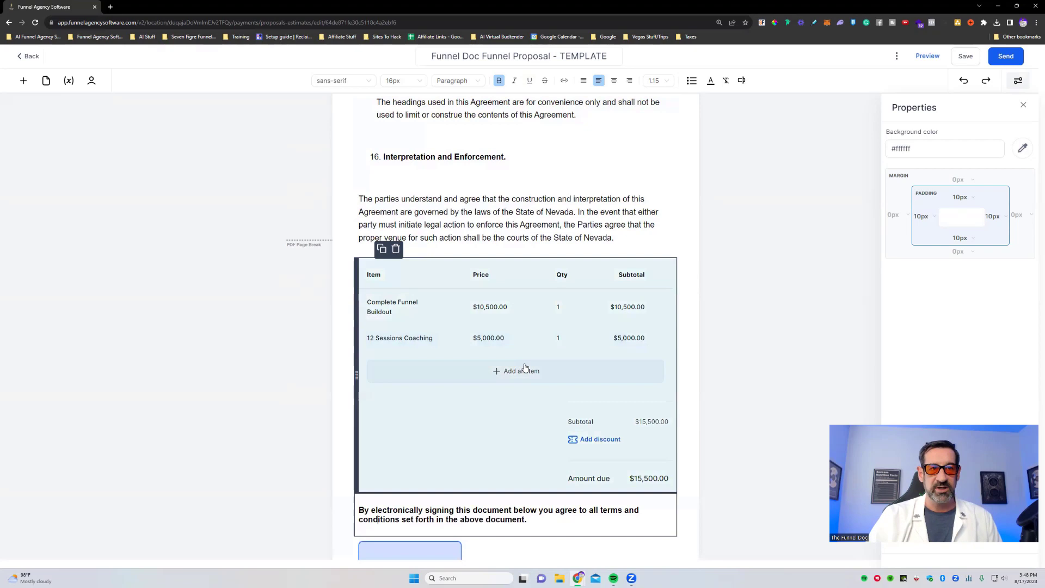
{"action": "left_click", "coordinate": [391, 298]}
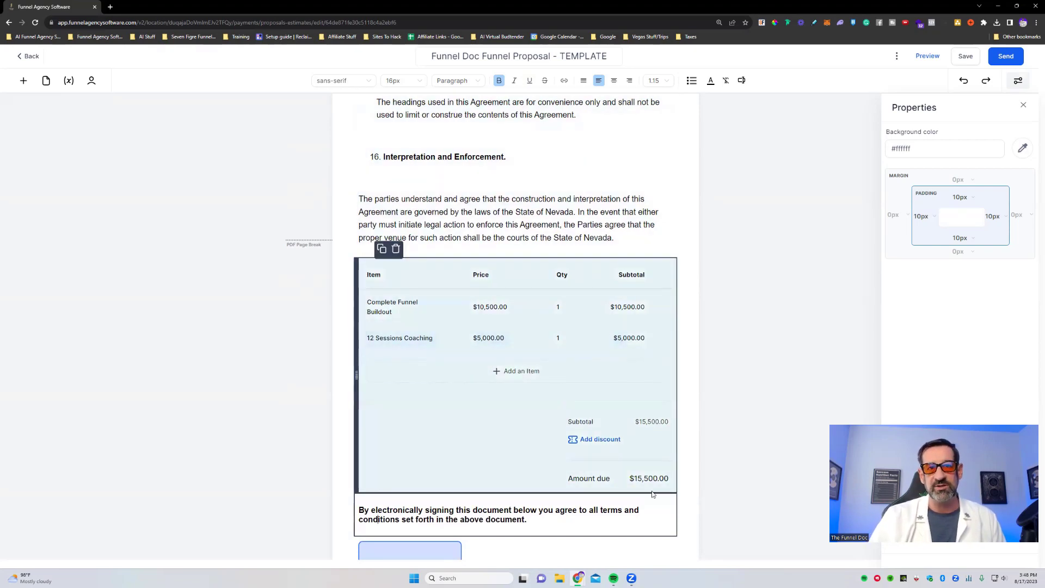
{"action": "scroll", "coordinate": [469, 272], "scroll_direction": "down", "scroll_amount": 2}
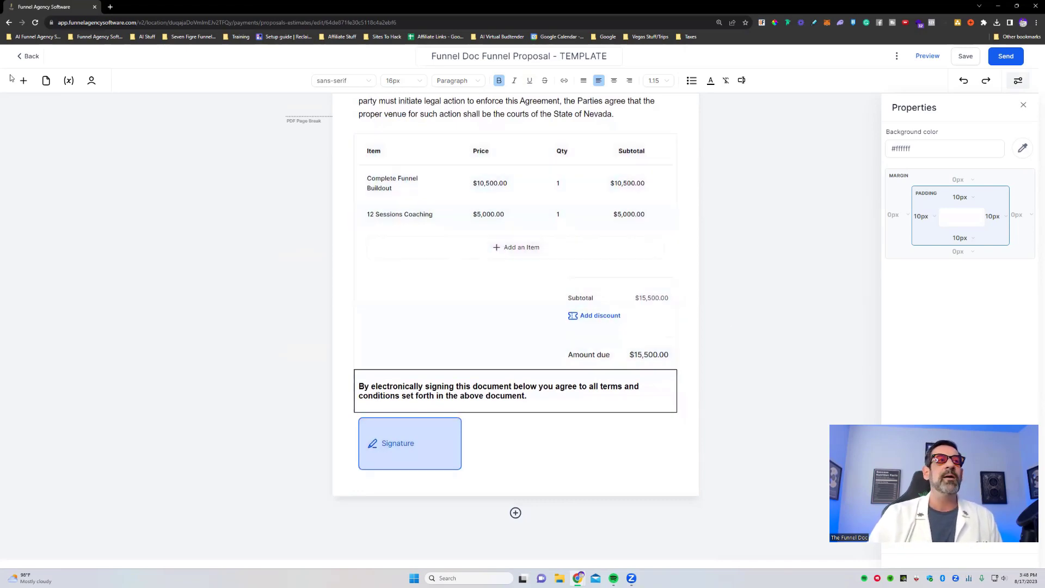
Scroll to the top and leave the editor for the Proposals & Estimates list.
{"action": "scroll", "coordinate": [785, 159], "scroll_direction": "up", "scroll_amount": 15}
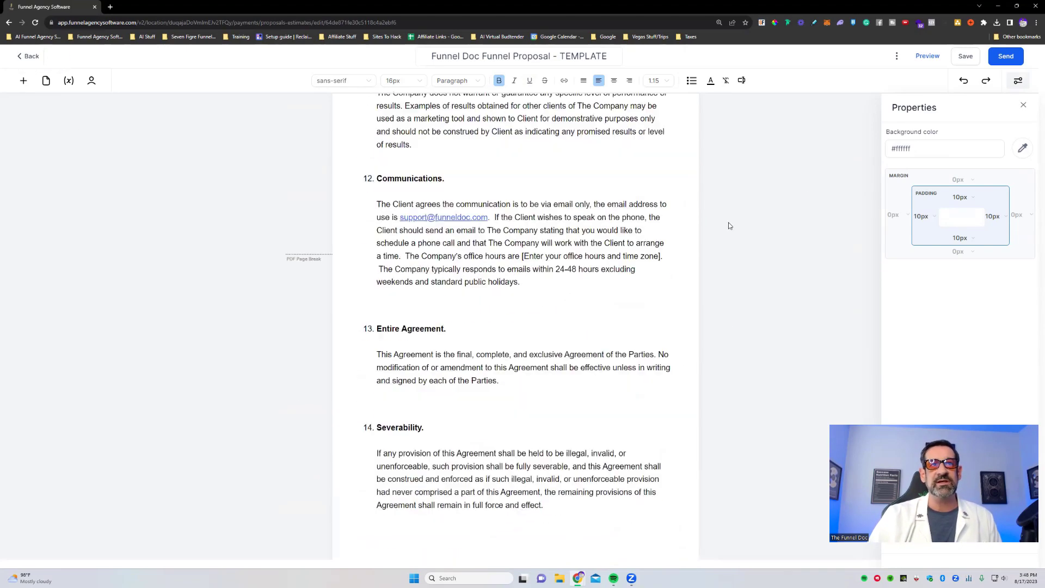
{"action": "scroll", "coordinate": [733, 240], "scroll_direction": "up", "scroll_amount": 5}
{"action": "scroll", "coordinate": [755, 257], "scroll_direction": "up", "scroll_amount": 20}
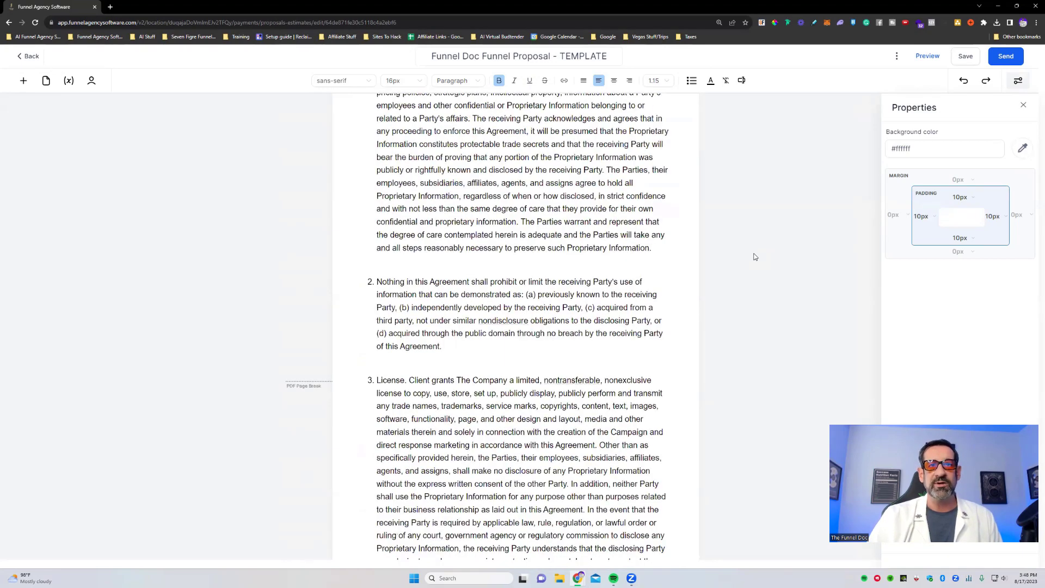
{"action": "scroll", "coordinate": [755, 256], "scroll_direction": "up", "scroll_amount": 15}
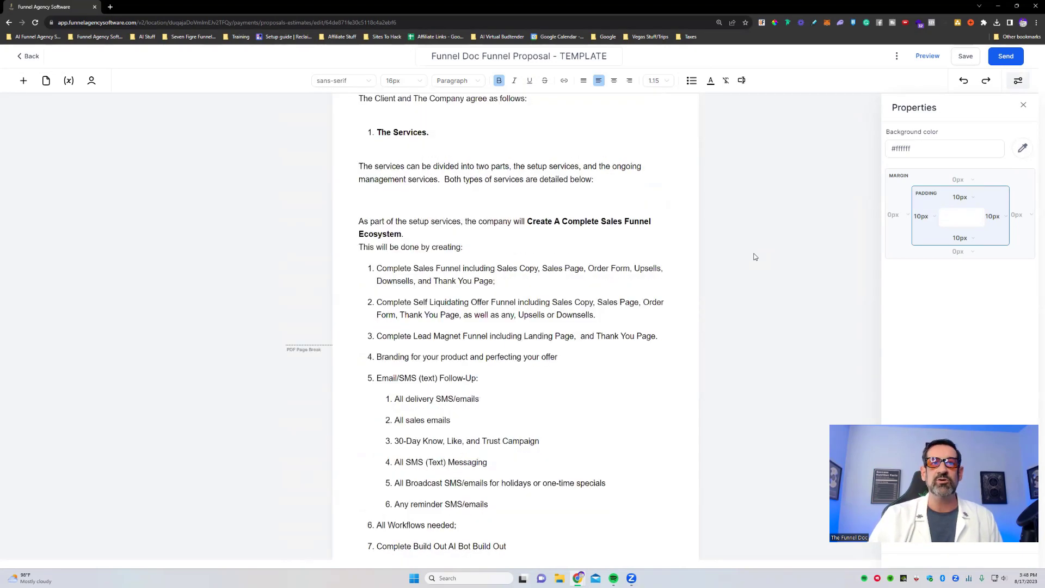
{"action": "left_click", "coordinate": [27, 57]}
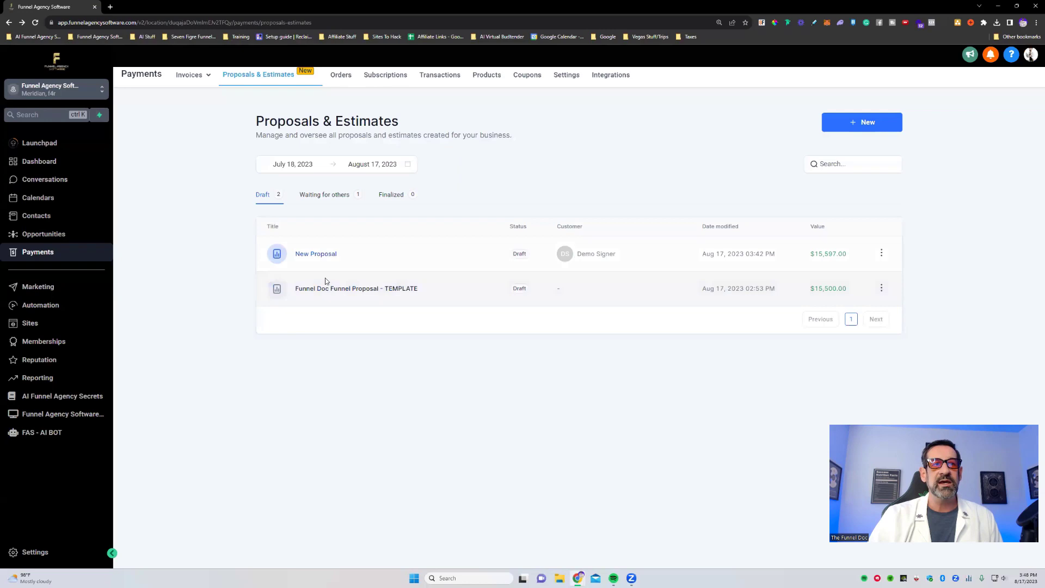
Open and dismiss the TEMPLATE row's actions menu, then view the Waiting for others and Draft tabs.
{"action": "left_click", "coordinate": [880, 288]}
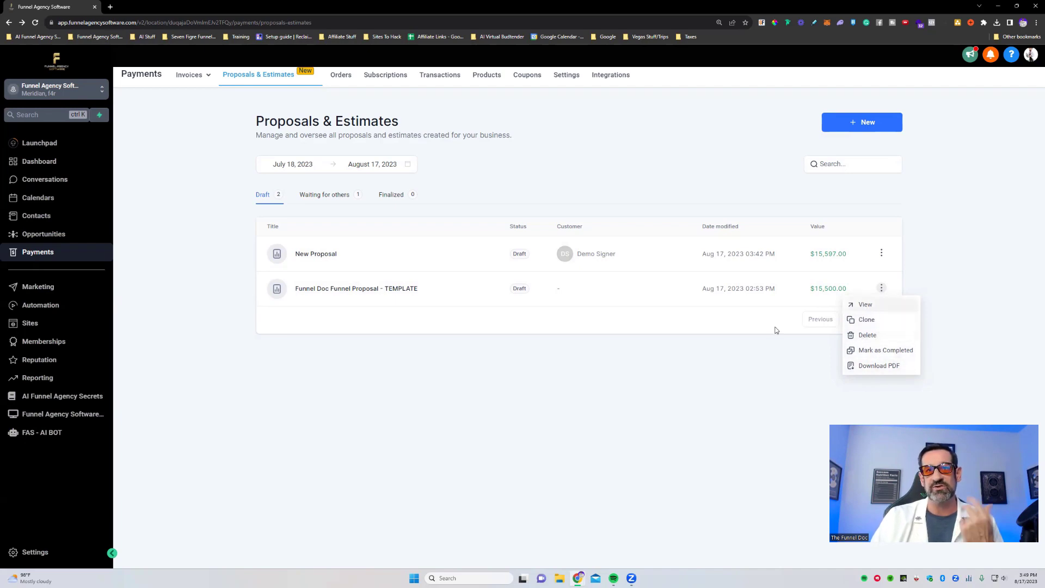
{"action": "left_click", "coordinate": [651, 402]}
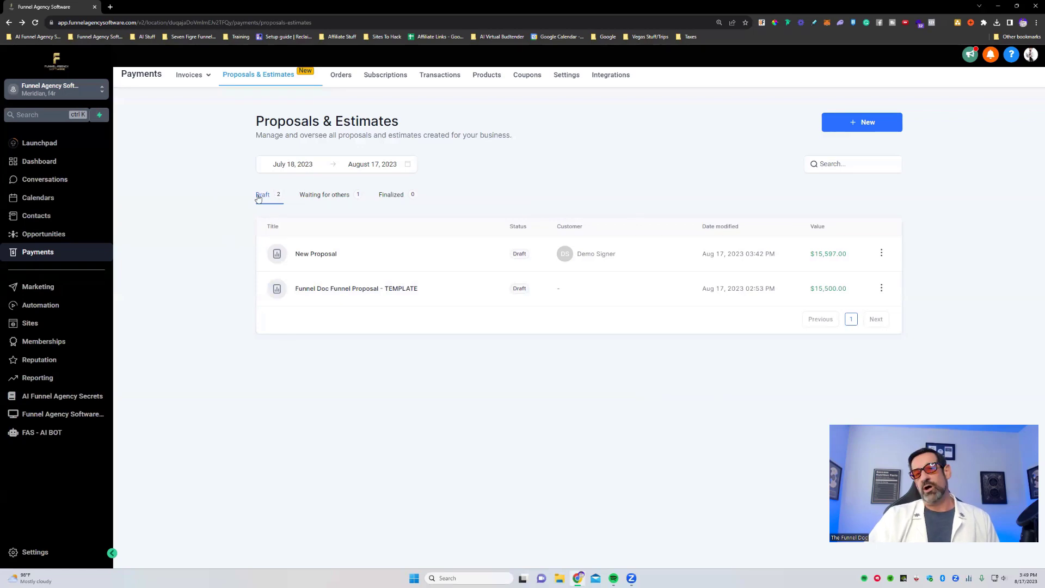
{"action": "left_click", "coordinate": [325, 197]}
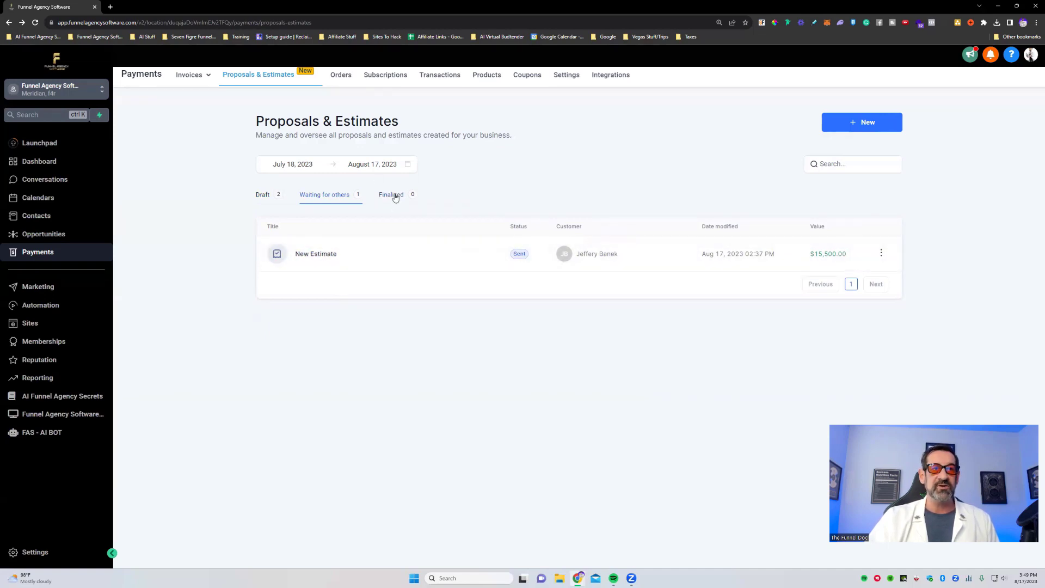
{"action": "left_click", "coordinate": [274, 194]}
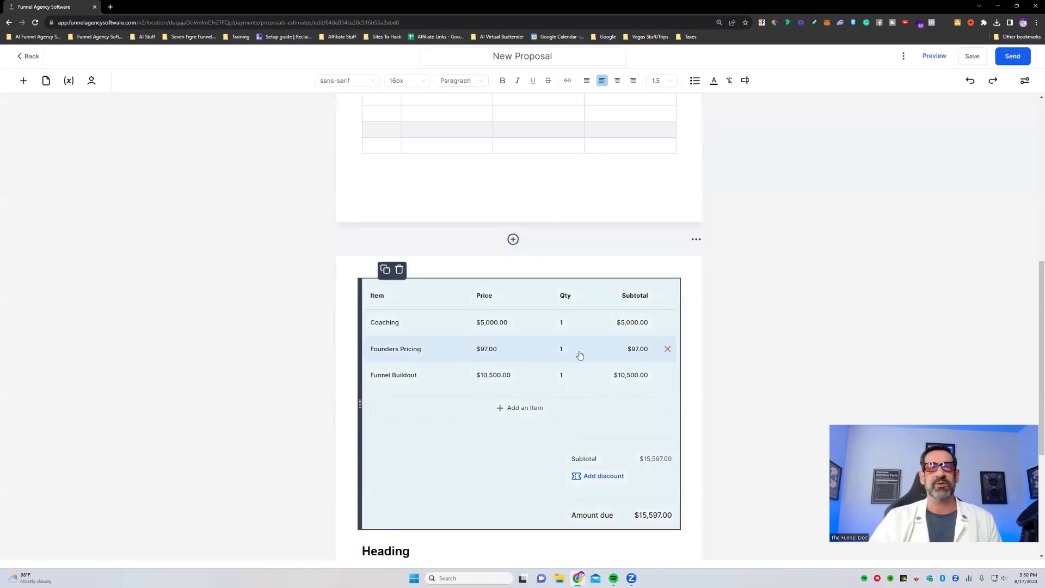
Select the header image and upload the lion artwork in its place.
{"action": "scroll", "coordinate": [599, 349], "scroll_direction": "up", "scroll_amount": 5}
{"action": "scroll", "coordinate": [572, 299], "scroll_direction": "up", "scroll_amount": 2}
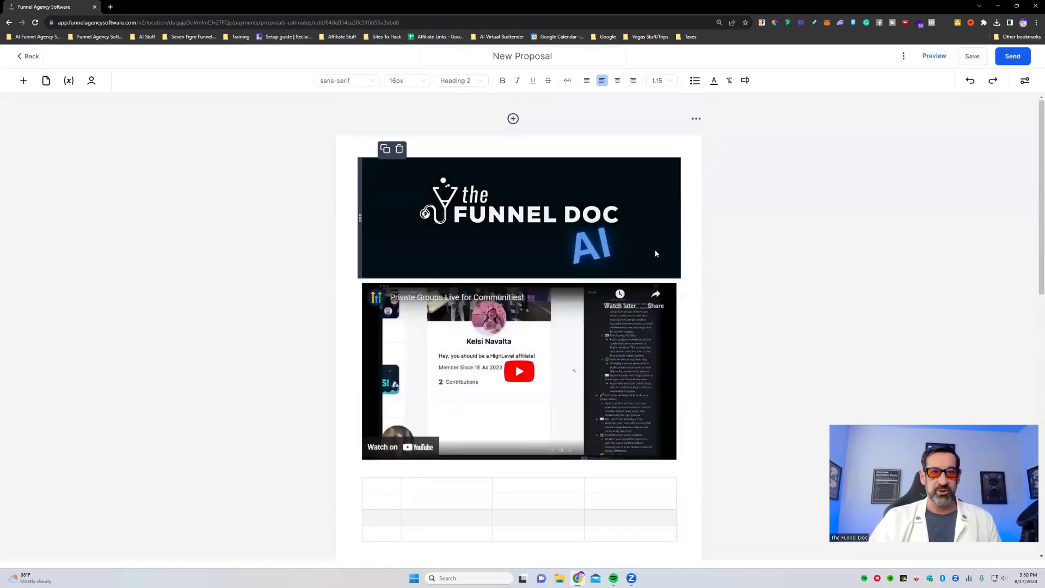
{"action": "left_click", "coordinate": [655, 254]}
{"action": "scroll", "coordinate": [974, 305], "scroll_direction": "down", "scroll_amount": 3}
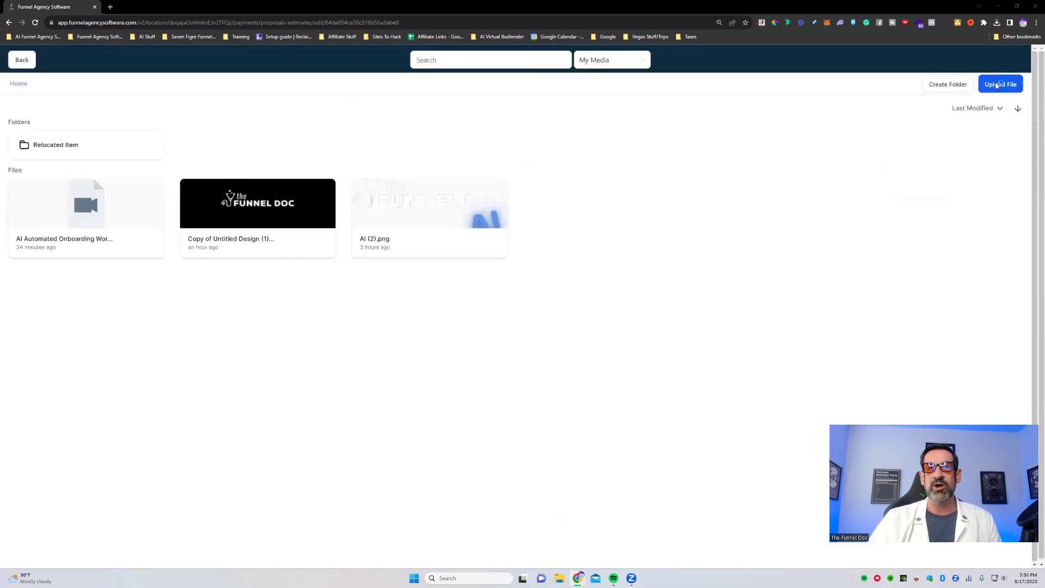
{"action": "key", "text": "Return"}
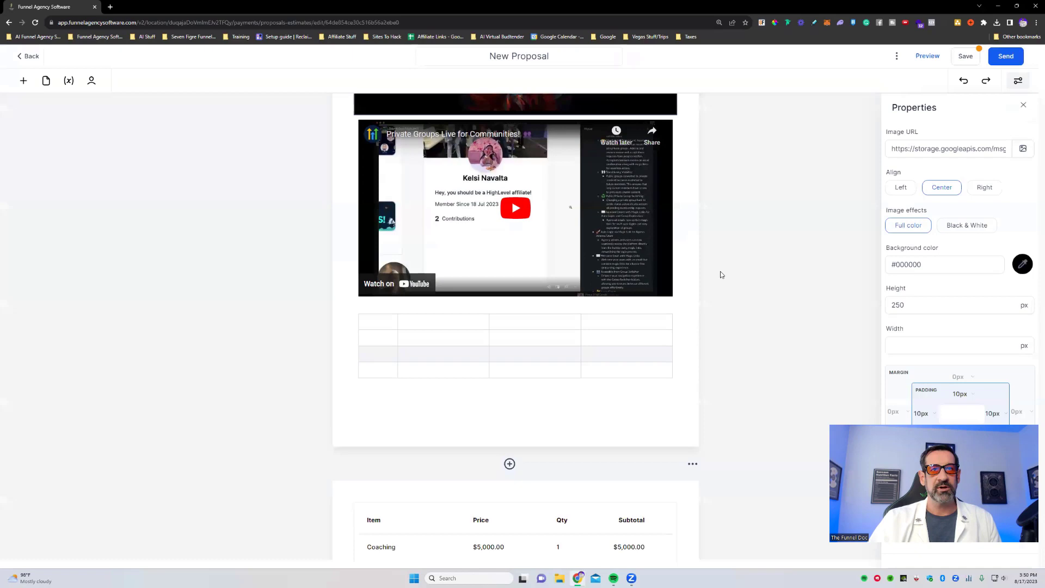
{"action": "scroll", "coordinate": [718, 273], "scroll_direction": "up", "scroll_amount": 3}
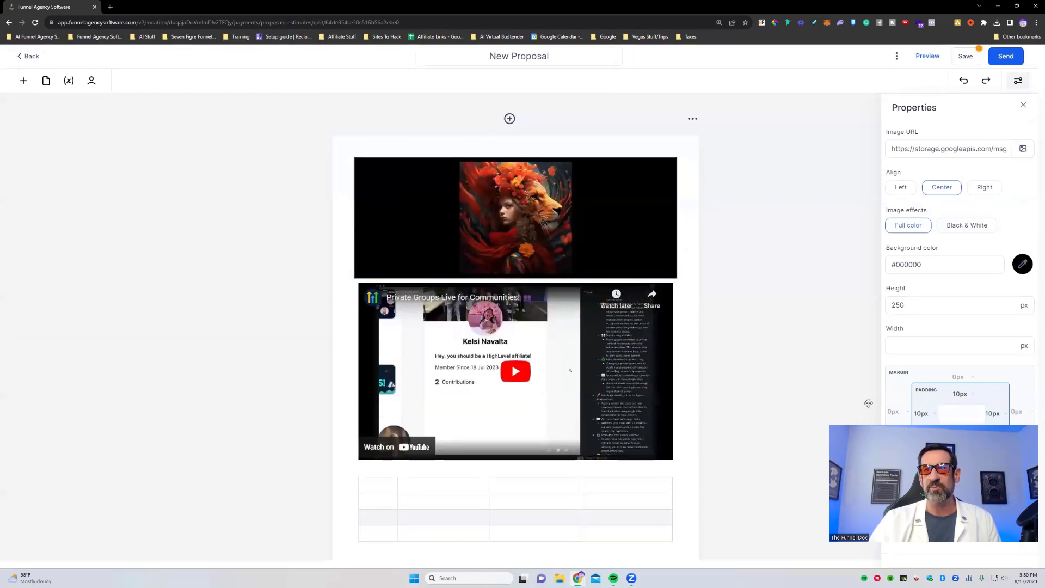
Preview the header in Black & White, return it to Full color, and select the video embed.
{"action": "left_click", "coordinate": [966, 225]}
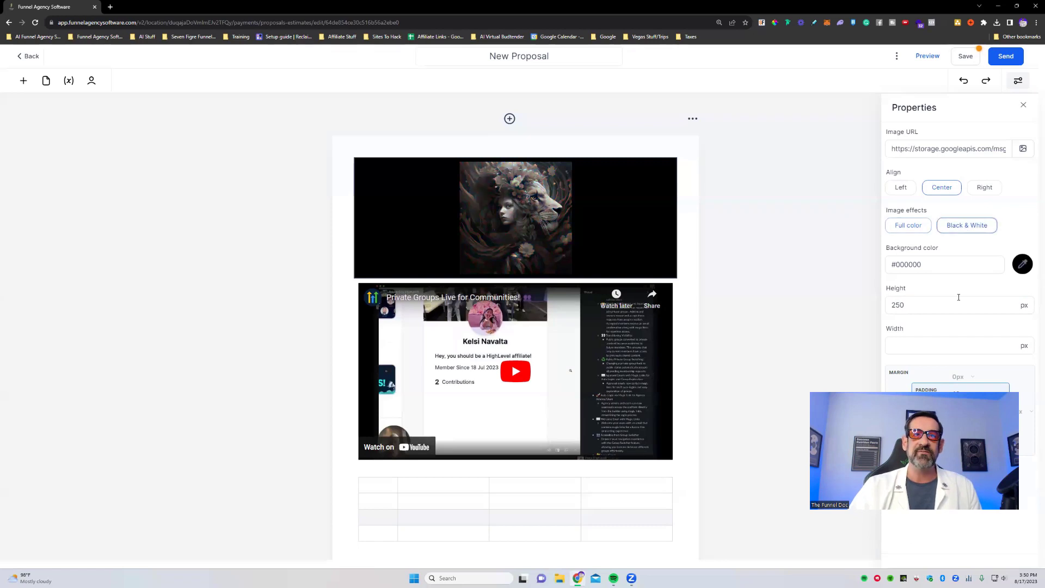
{"action": "left_click", "coordinate": [912, 228]}
{"action": "scroll", "coordinate": [572, 247], "scroll_direction": "down", "scroll_amount": 3}
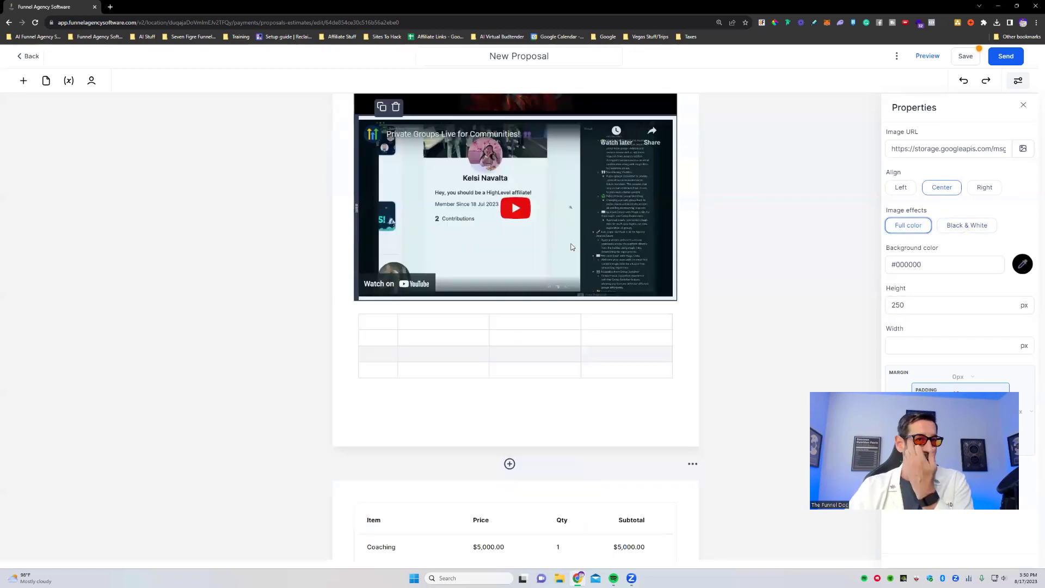
{"action": "left_click", "coordinate": [642, 215]}
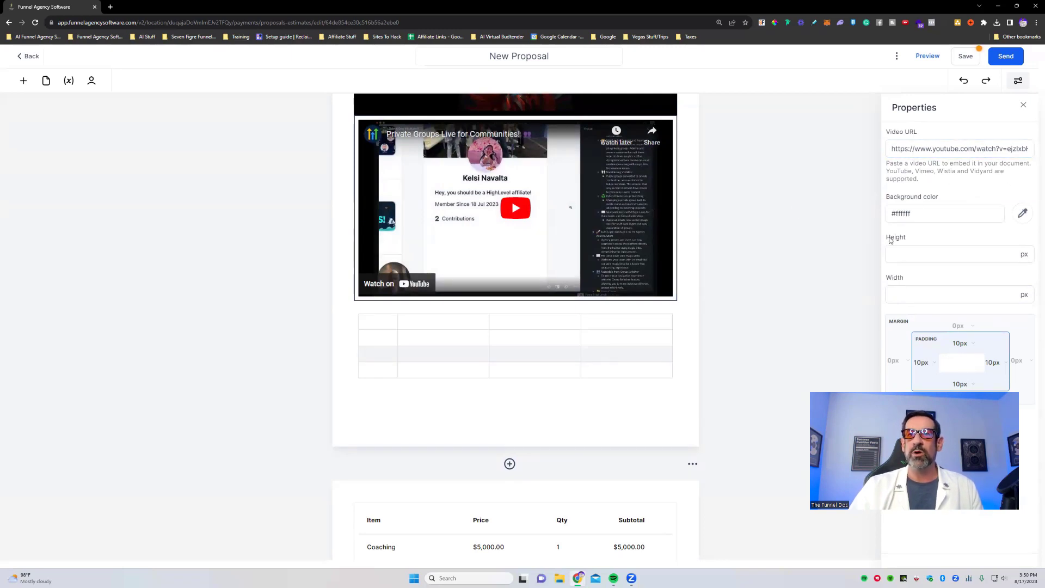
Place the caret in the empty table and open the Add an Element panel.
{"action": "scroll", "coordinate": [798, 243], "scroll_direction": "down", "scroll_amount": 2}
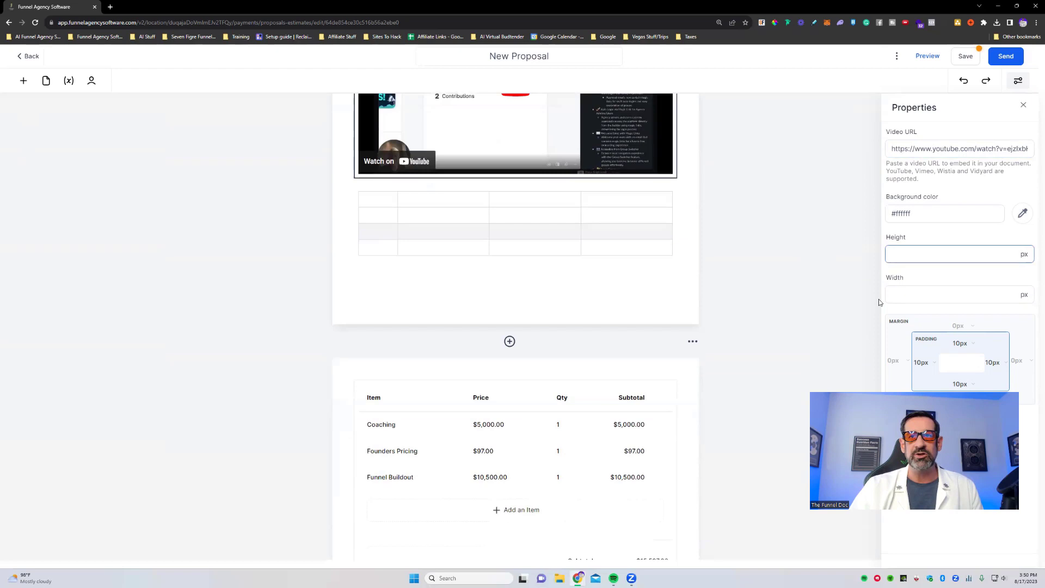
{"action": "scroll", "coordinate": [766, 322], "scroll_direction": "up", "scroll_amount": 1}
{"action": "scroll", "coordinate": [769, 325], "scroll_direction": "down", "scroll_amount": 3}
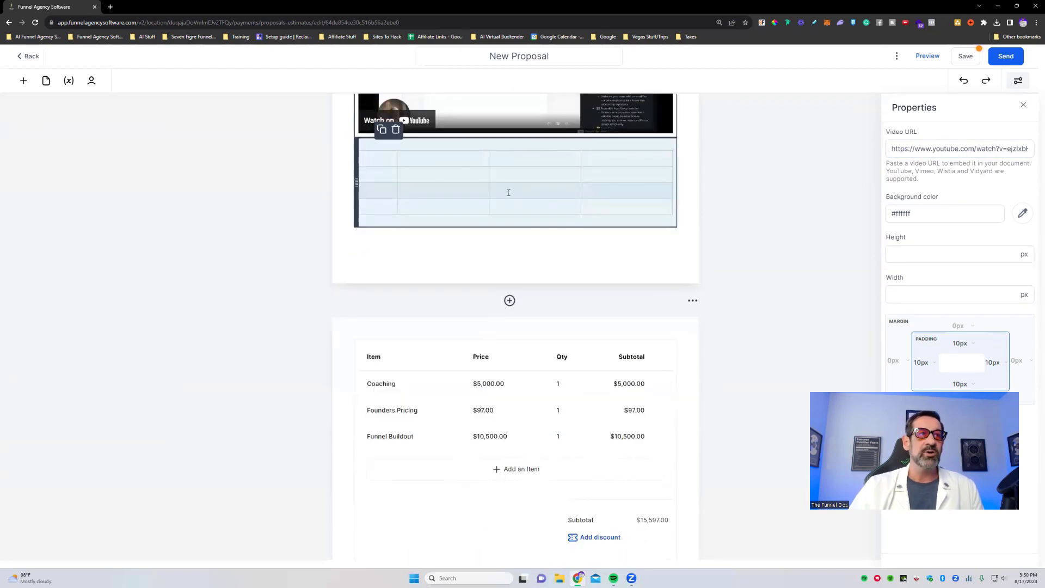
{"action": "scroll", "coordinate": [508, 193], "scroll_direction": "up", "scroll_amount": 3}
{"action": "left_click", "coordinate": [400, 369]}
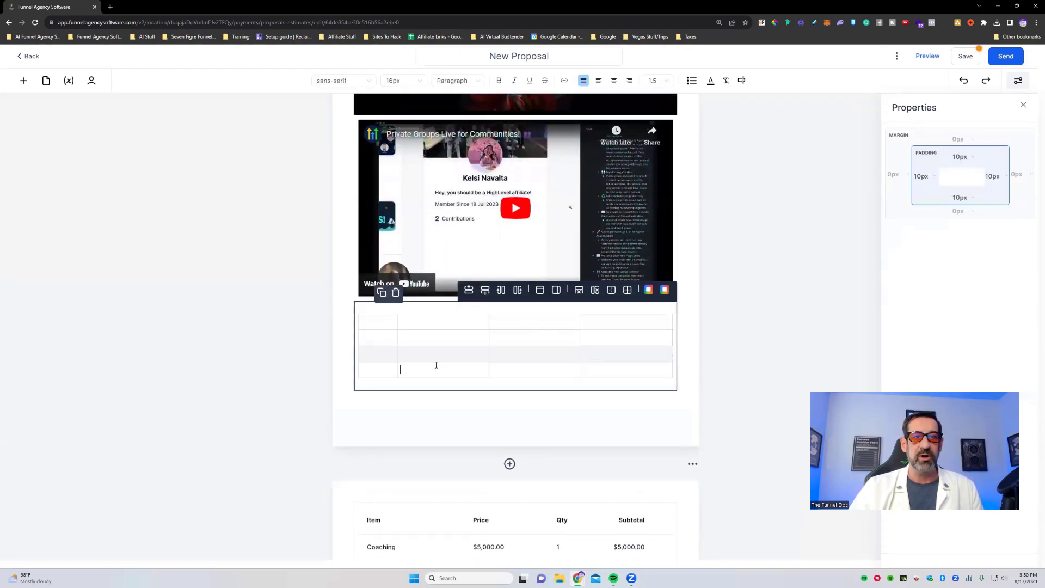
{"action": "left_click", "coordinate": [22, 83]}
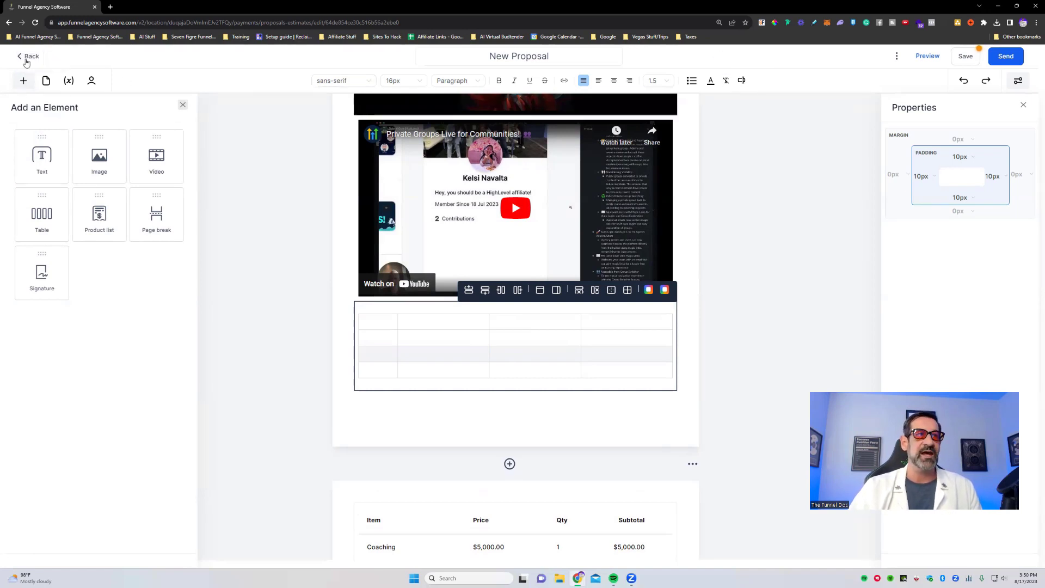
Open Document variables, start a new variable, then cancel the Create Document variable form.
{"action": "left_click", "coordinate": [66, 82]}
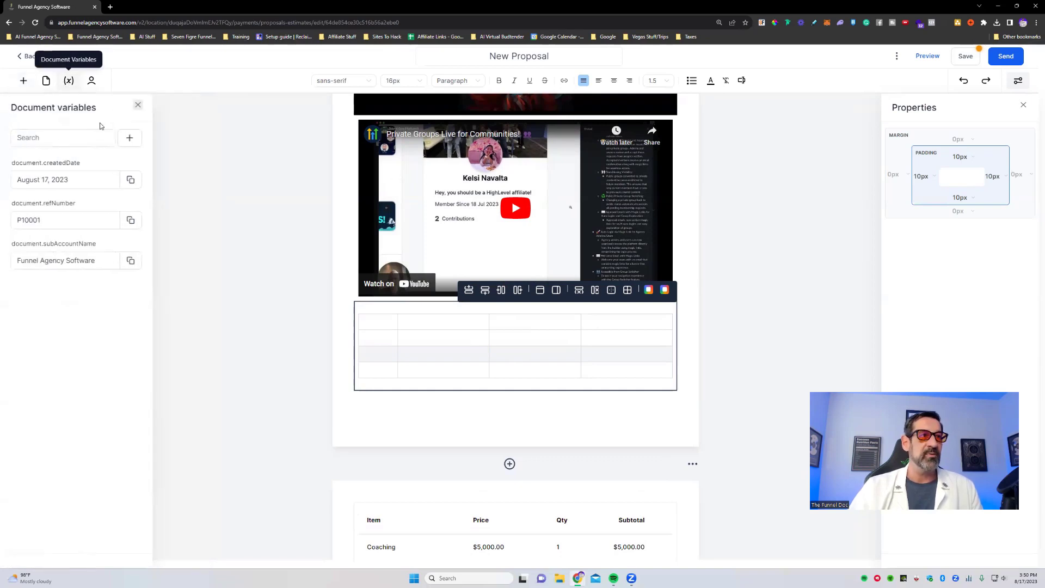
{"action": "left_click", "coordinate": [129, 137]}
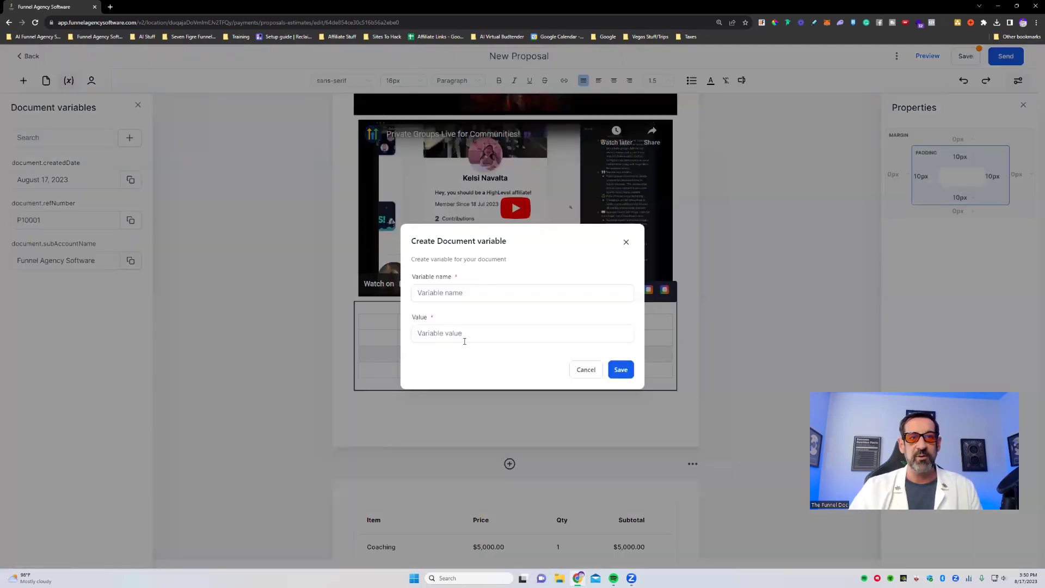
{"action": "left_click", "coordinate": [464, 339]}
{"action": "left_click", "coordinate": [507, 291]}
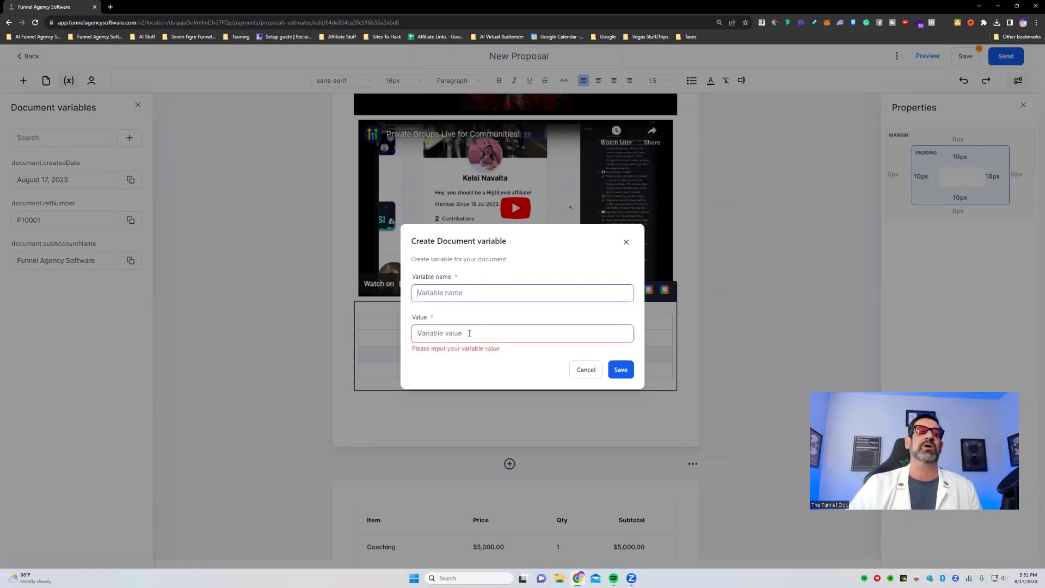
{"action": "left_click", "coordinate": [626, 242]}
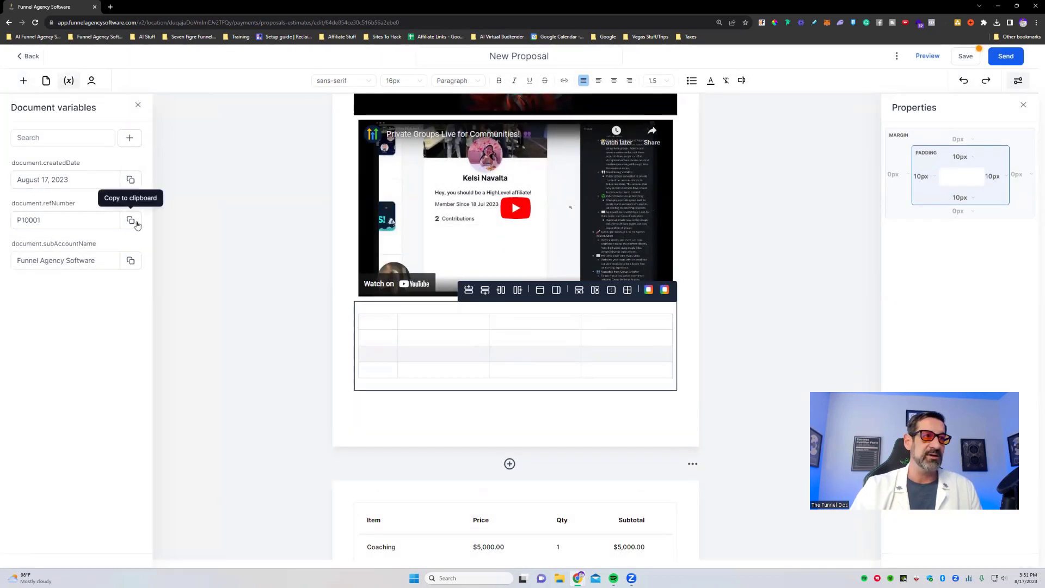
Show the page thumbnails, visit page 2, return to page 1, and reopen the elements list.
{"action": "left_click", "coordinate": [46, 82]}
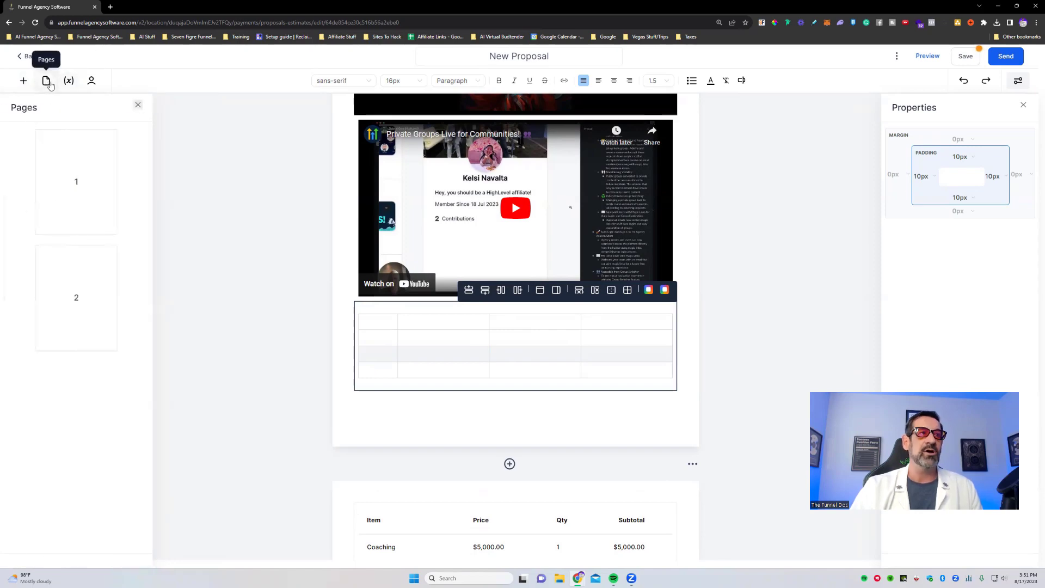
{"action": "left_click", "coordinate": [78, 270]}
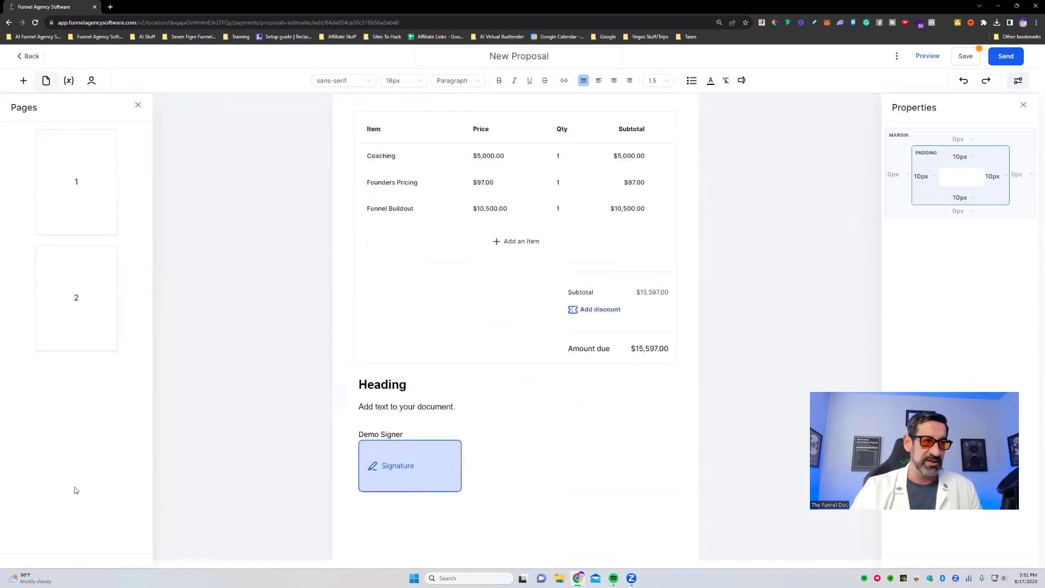
{"action": "left_click", "coordinate": [80, 181]}
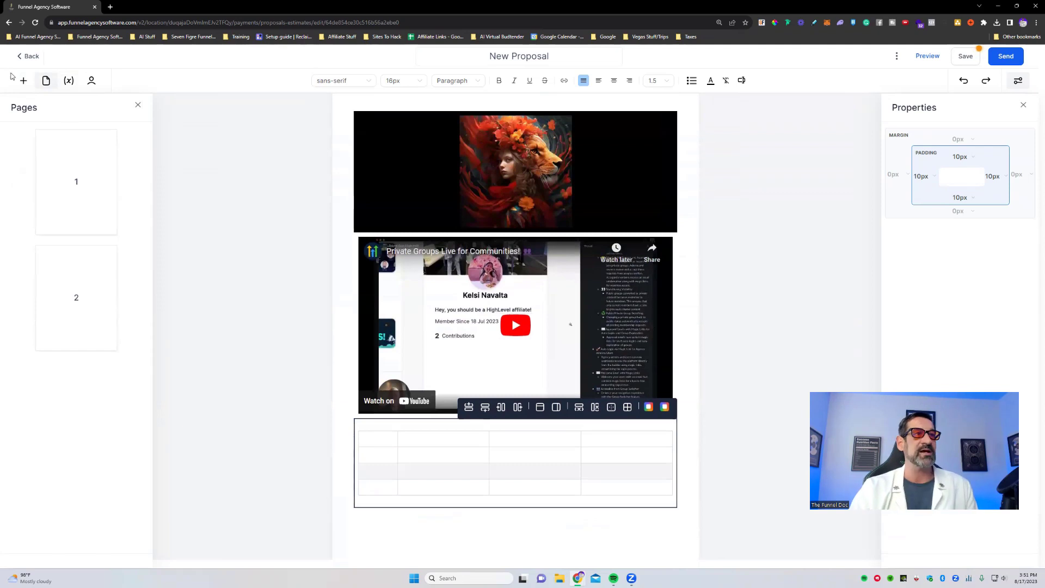
{"action": "left_click", "coordinate": [23, 80]}
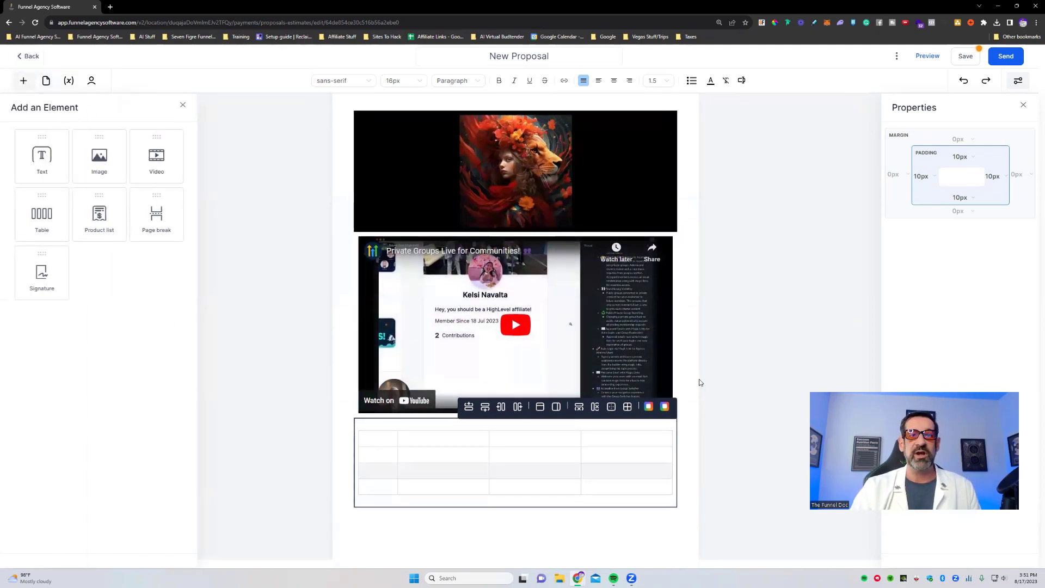
{"action": "scroll", "coordinate": [374, 216], "scroll_direction": "down", "scroll_amount": 4}
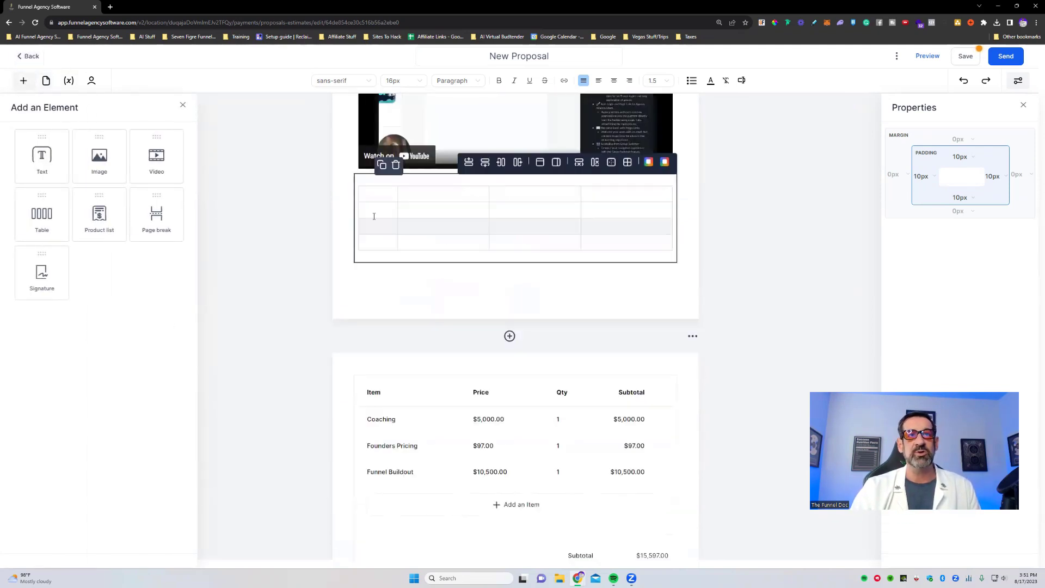
Add rows and columns to the empty table and fill one cell red (#CB3333).
{"action": "left_click", "coordinate": [469, 162]}
{"action": "left_click", "coordinate": [469, 162]}
{"action": "left_click", "coordinate": [485, 162]}
{"action": "left_click", "coordinate": [485, 163]}
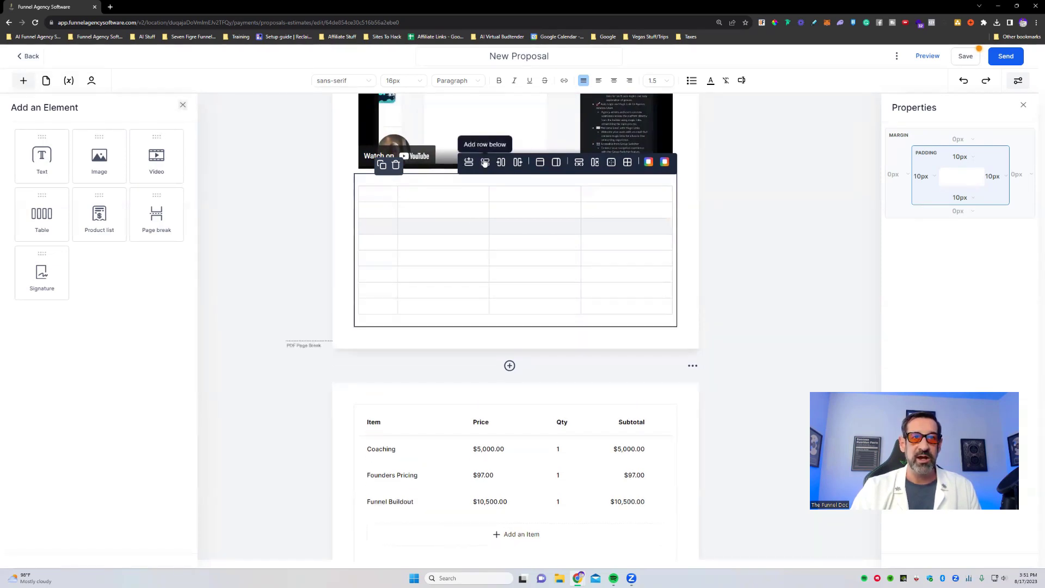
{"action": "left_click", "coordinate": [485, 162]}
{"action": "left_click", "coordinate": [501, 163]}
{"action": "left_click", "coordinate": [501, 162]}
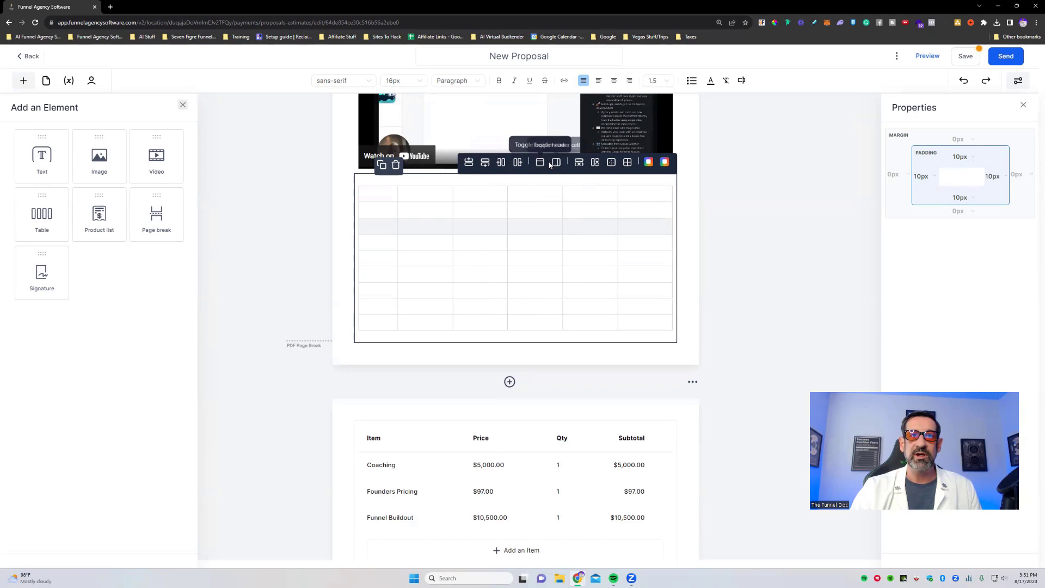
{"action": "left_click", "coordinate": [648, 162]}
{"action": "left_click", "coordinate": [659, 228]}
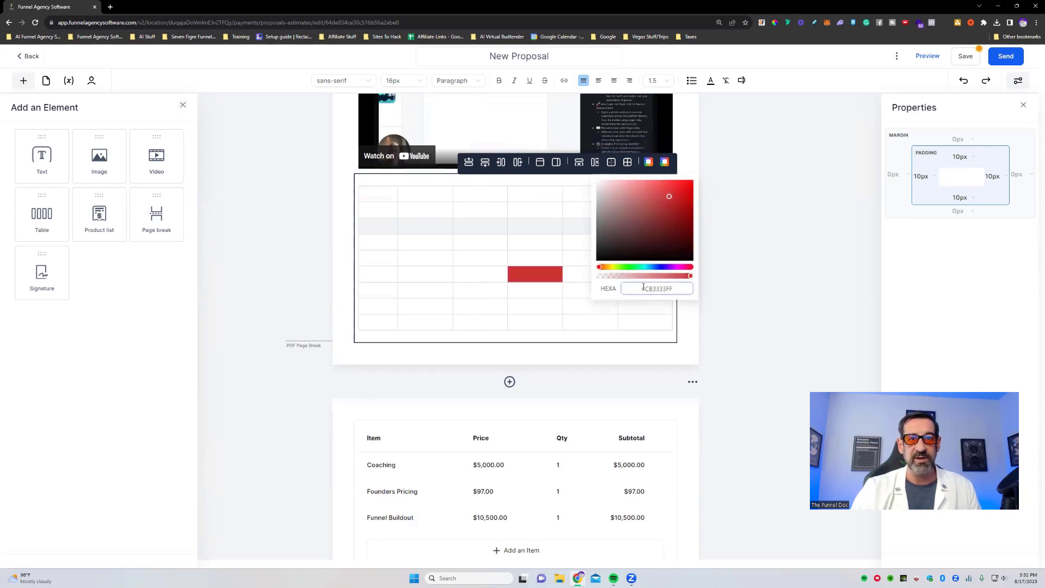
{"action": "scroll", "coordinate": [648, 308], "scroll_direction": "down", "scroll_amount": 3}
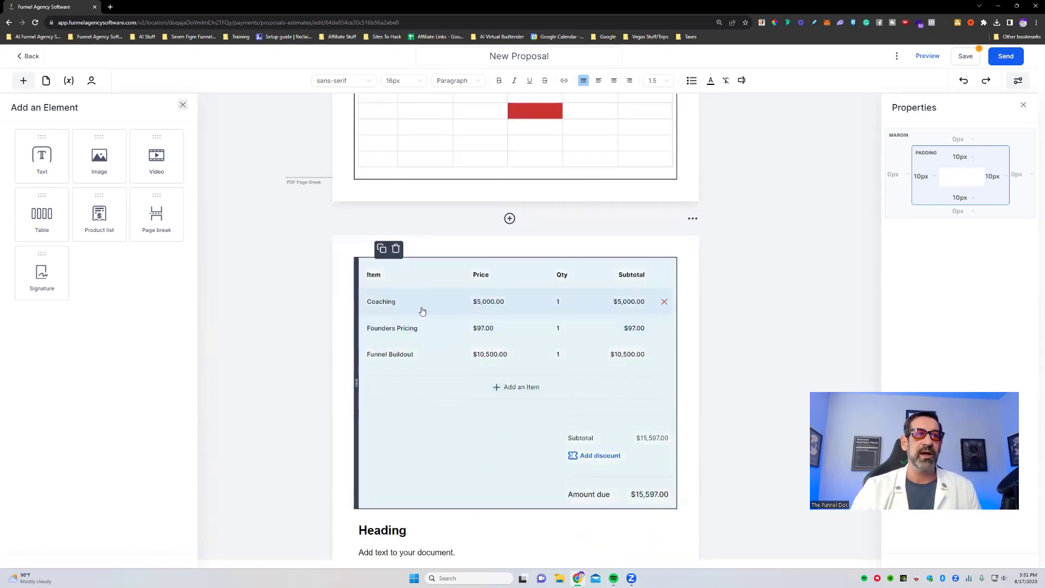
{"action": "scroll", "coordinate": [350, 220], "scroll_direction": "down", "scroll_amount": 2}
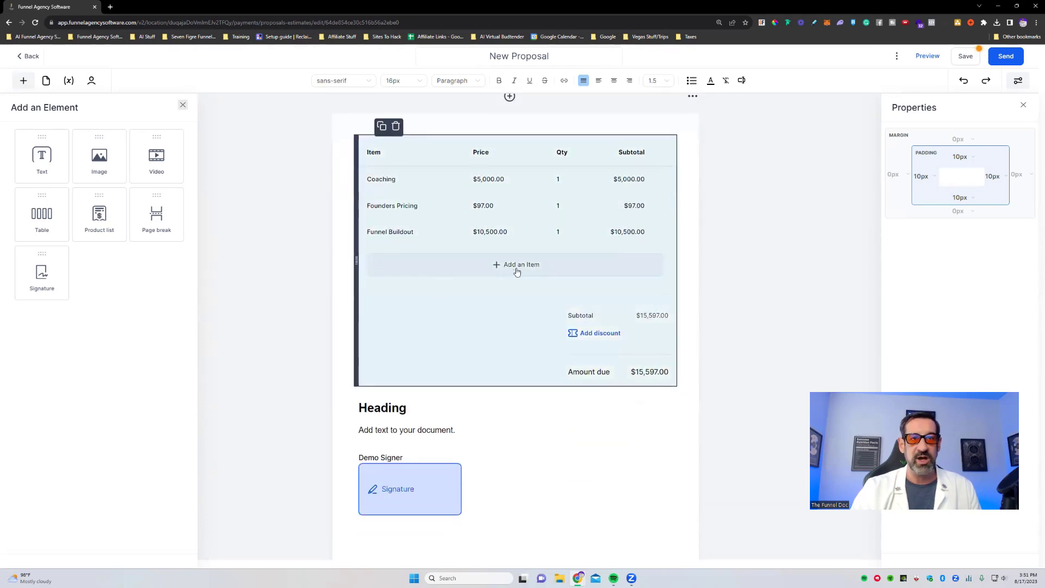
Create a new product named fedasfa with product type A service.
{"action": "left_click", "coordinate": [517, 266]}
{"action": "left_click", "coordinate": [503, 250]}
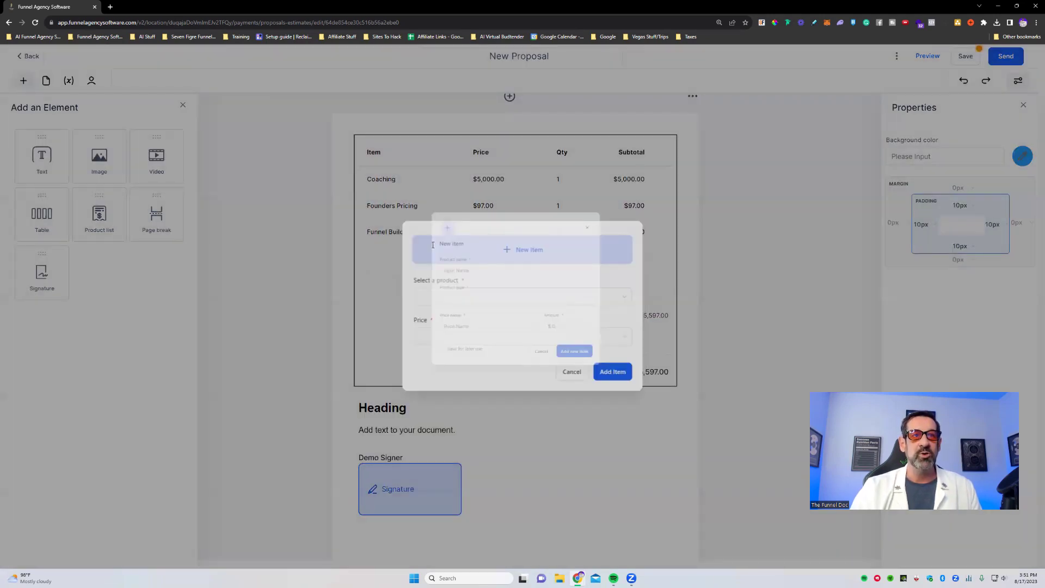
{"action": "type", "text": "fedasfa"}
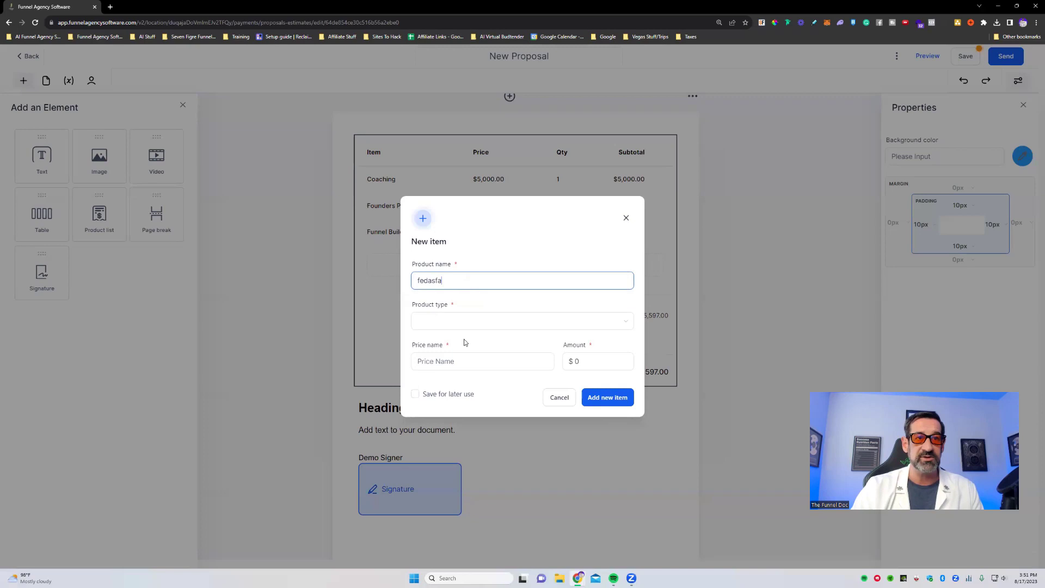
{"action": "left_click", "coordinate": [451, 322]}
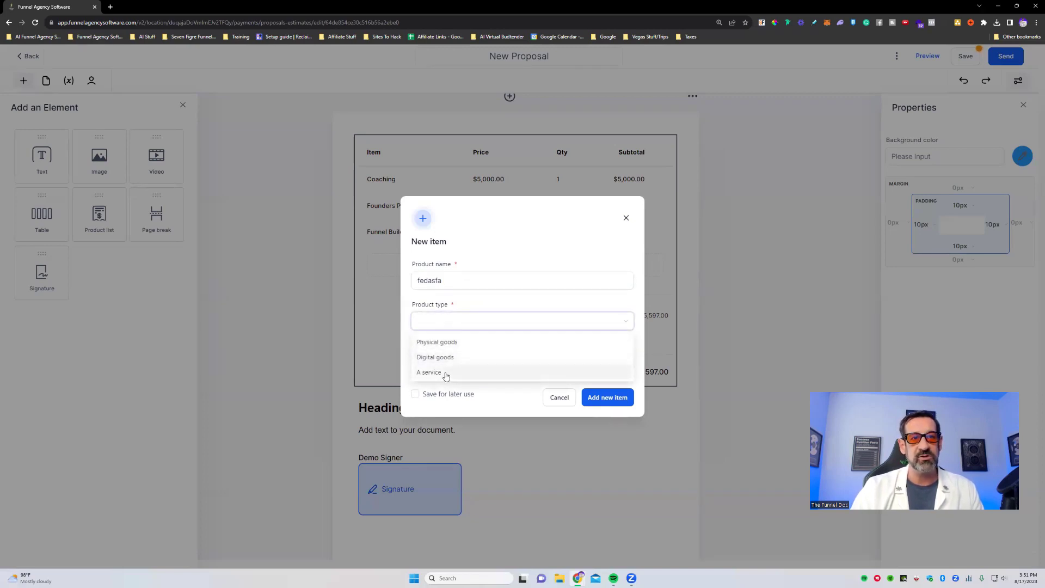
{"action": "left_click", "coordinate": [488, 304]}
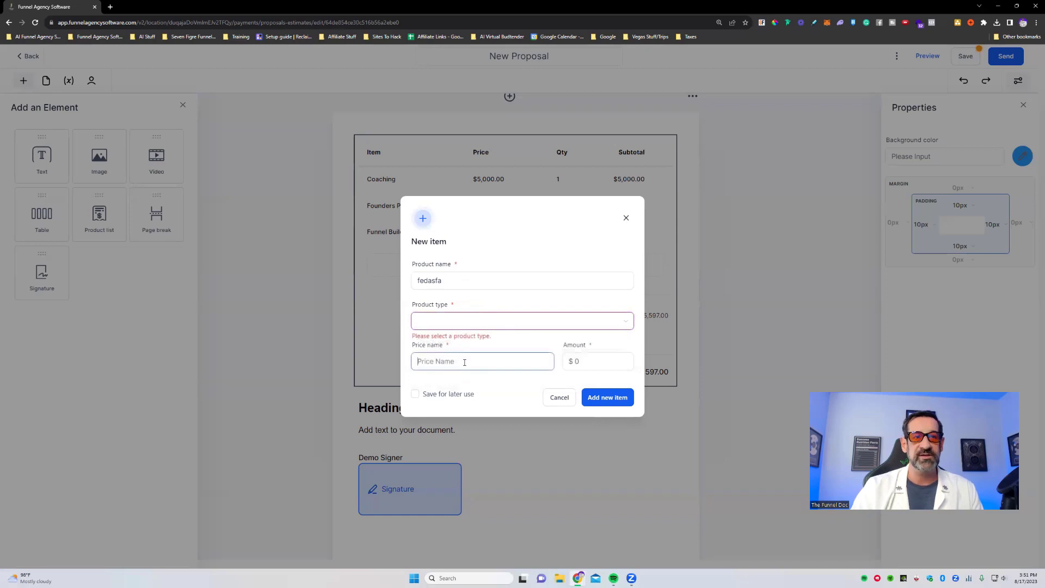
{"action": "left_click", "coordinate": [462, 327]}
{"action": "left_click", "coordinate": [445, 376]}
Enter a price name, set the amount to 50000000, and add the fedasfa item.
{"action": "left_click", "coordinate": [446, 362]}
{"action": "type", "text": "faew"}
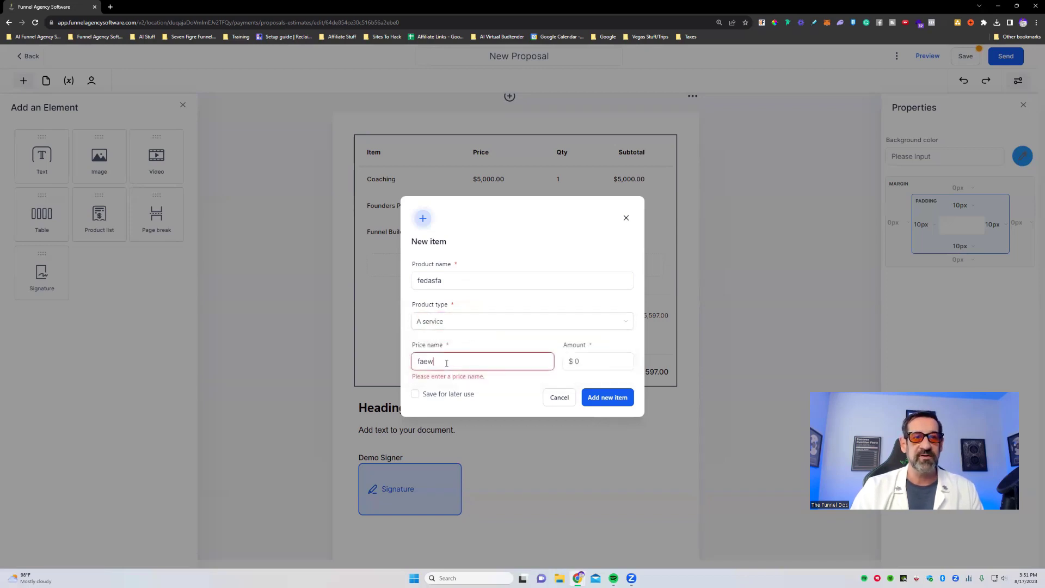
{"action": "key", "text": "BackSpace"}
{"action": "key", "text": "BackSpace"}
{"action": "key", "text": "BackSpace"}
{"action": "key", "text": "BackSpace"}
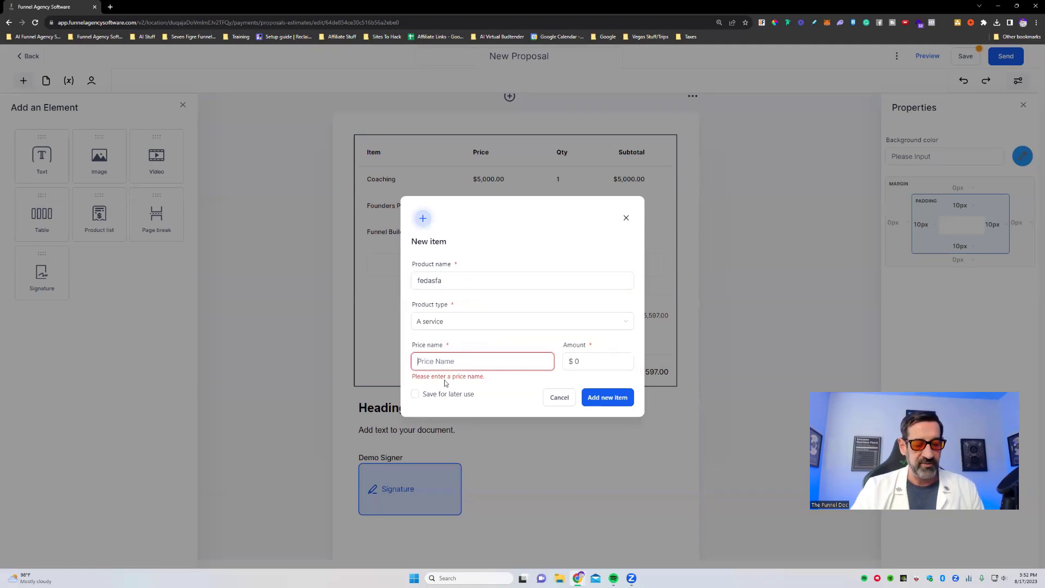
{"action": "type", "text": "price"}
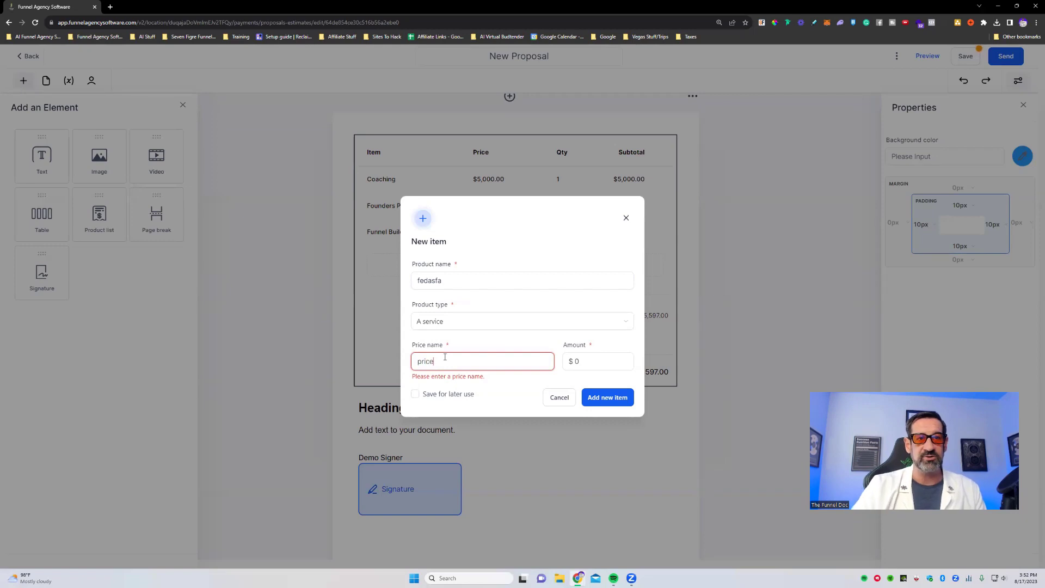
{"action": "left_click_drag", "start_coordinate": [595, 361], "coordinate": [562, 360]}
{"action": "type", "text": "50"}
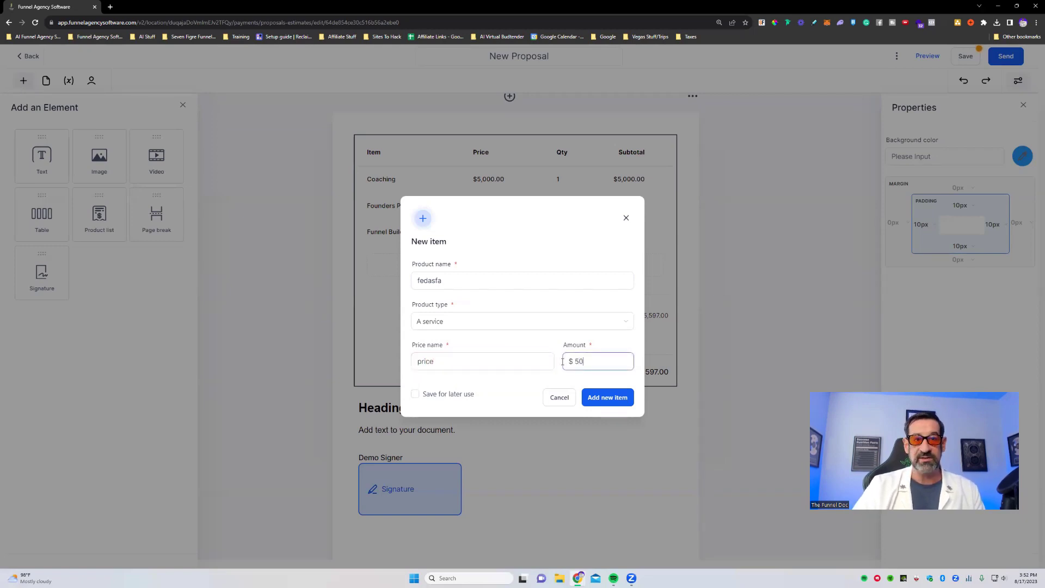
{"action": "type", "text": "000000"}
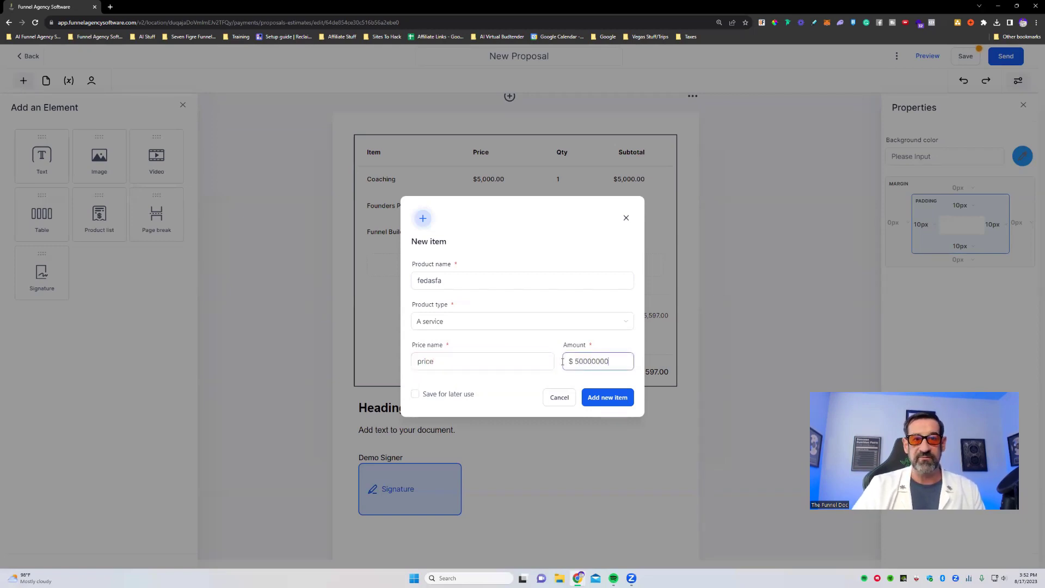
{"action": "left_click", "coordinate": [604, 400]}
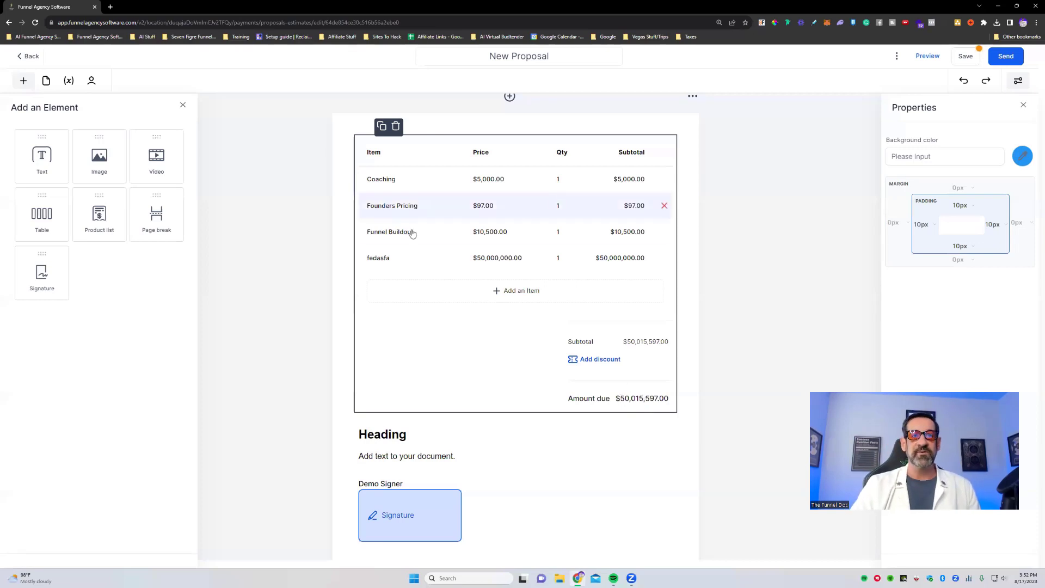
Open the fedasfa row's settings and clear a stray text selection.
{"action": "left_click", "coordinate": [384, 260]}
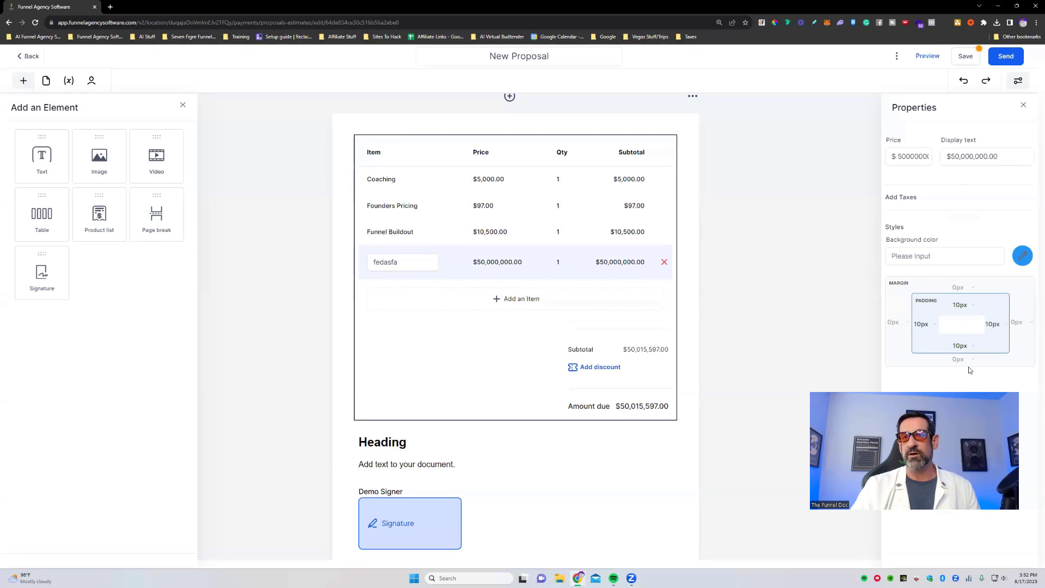
{"action": "left_click_drag", "start_coordinate": [947, 217], "coordinate": [960, 305]}
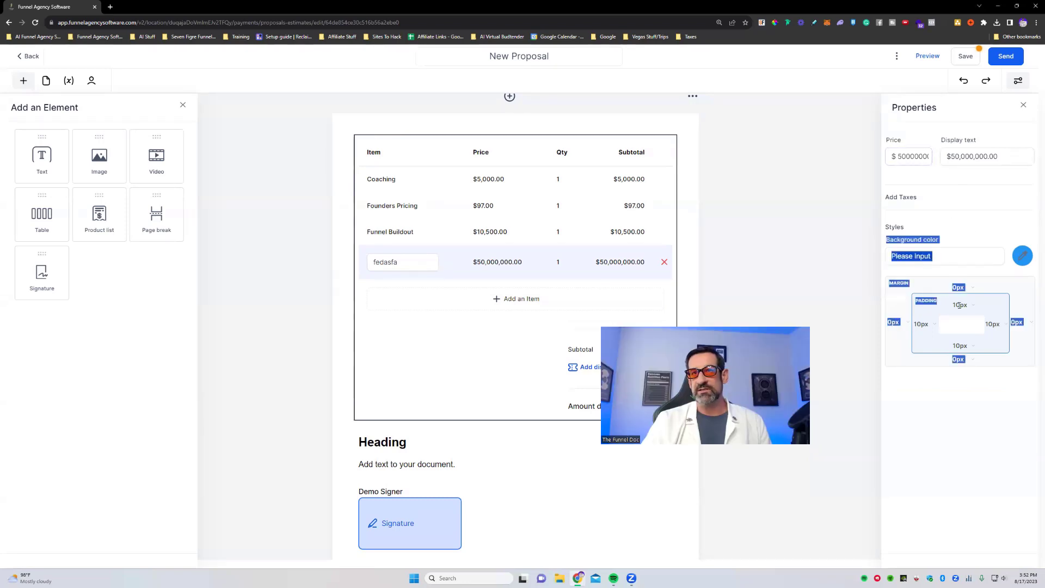
{"action": "left_click", "coordinate": [835, 164]}
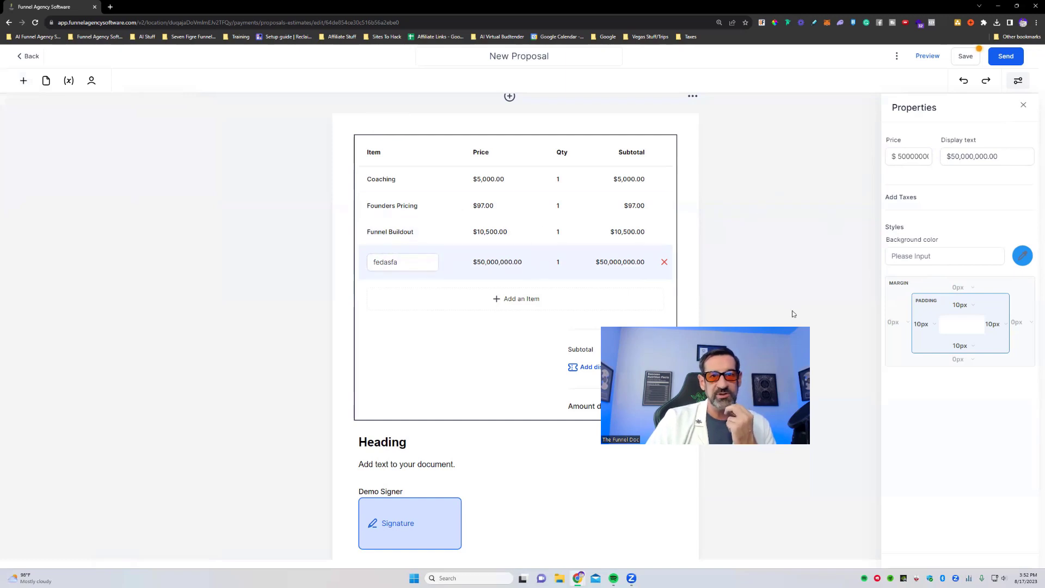
Add another fedasfa line from saved products with its price, then select the signature block.
{"action": "left_click", "coordinate": [516, 298]}
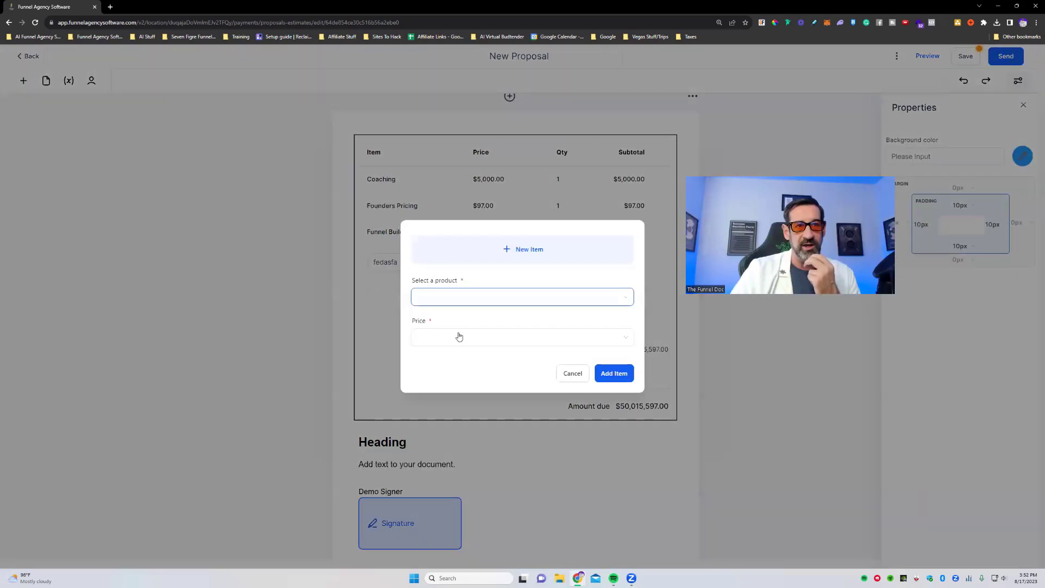
{"action": "left_click", "coordinate": [459, 337]}
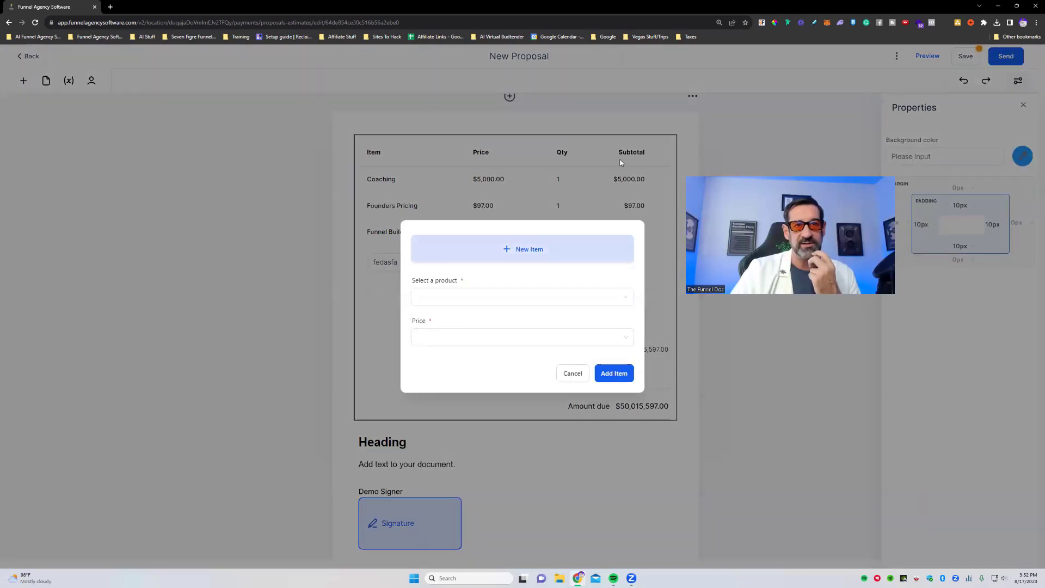
{"action": "left_click", "coordinate": [546, 303]}
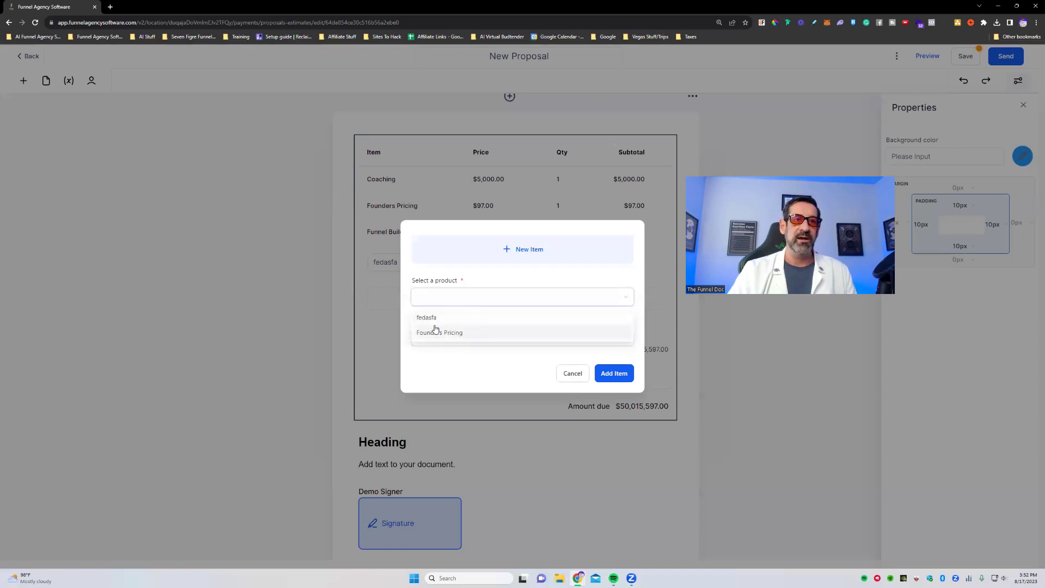
{"action": "left_click", "coordinate": [435, 318]}
{"action": "left_click", "coordinate": [522, 338]}
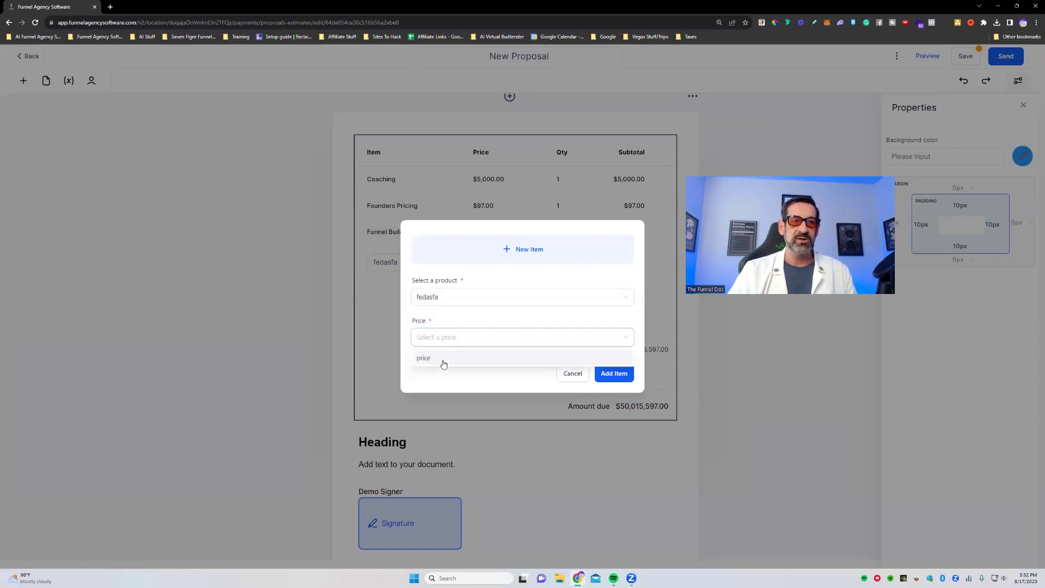
{"action": "left_click", "coordinate": [435, 358]}
{"action": "left_click", "coordinate": [614, 374]}
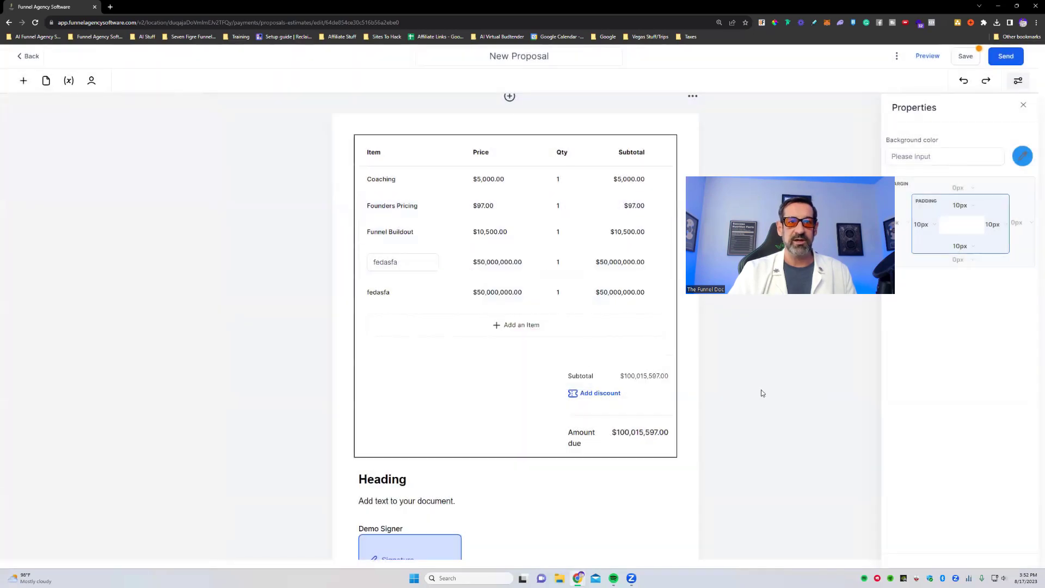
{"action": "scroll", "coordinate": [621, 419], "scroll_direction": "down", "scroll_amount": 3}
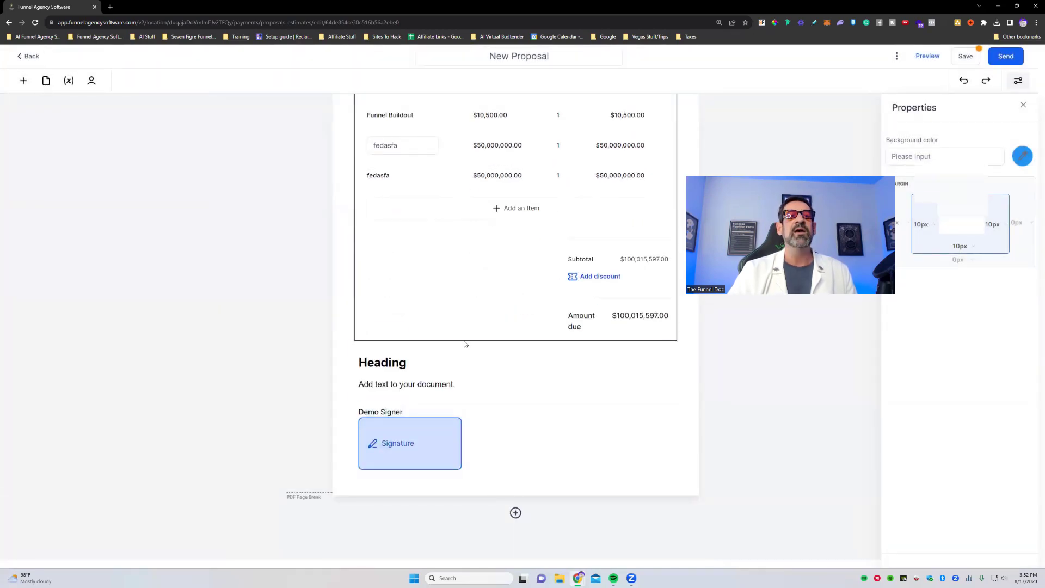
{"action": "left_click", "coordinate": [442, 456]}
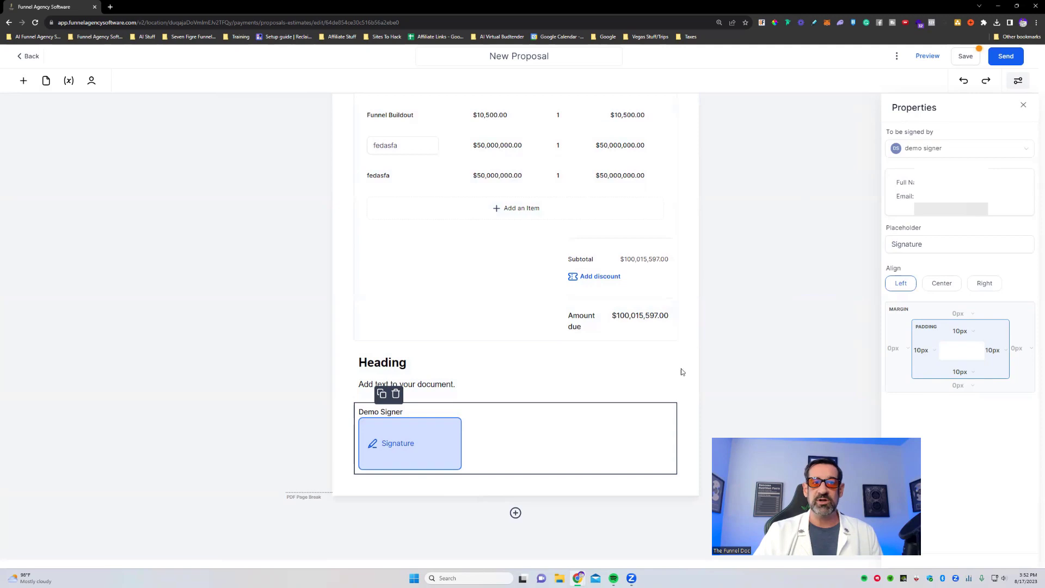
Assign the existing signature block to the second contact in the signer list.
{"action": "left_click", "coordinate": [911, 152]}
{"action": "left_click", "coordinate": [902, 183]}
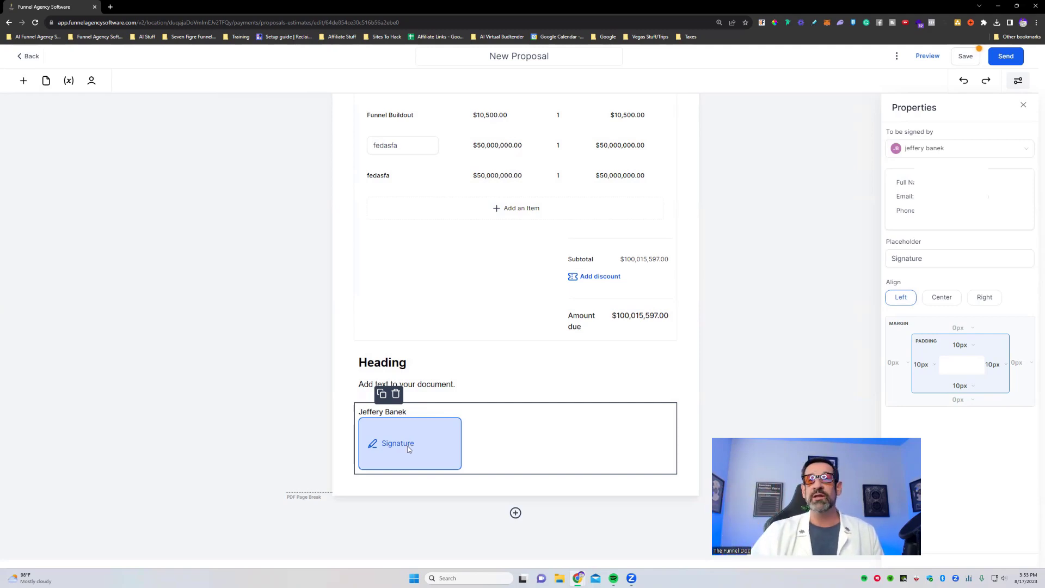
{"action": "left_click", "coordinate": [950, 149]}
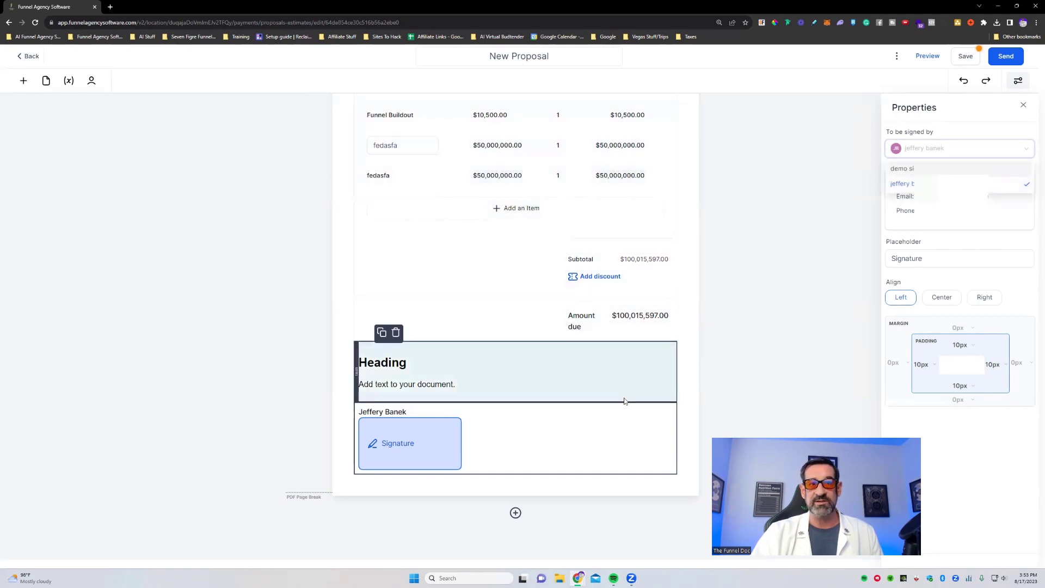
Add a second Signature block below the first and assign it to Demo Signer.
{"action": "left_click", "coordinate": [23, 80]}
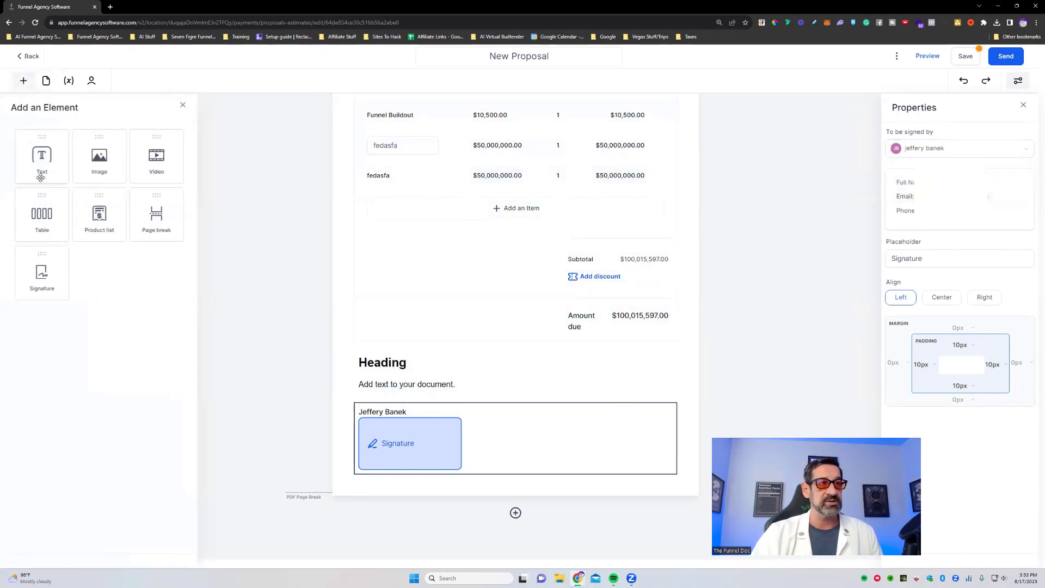
{"action": "mouse_move", "coordinate": [50, 294]}
{"action": "left_mouse_down"}
{"action": "mouse_move", "coordinate": [412, 499]}
{"action": "mouse_move", "coordinate": [576, 460]}
{"action": "left_mouse_up"}
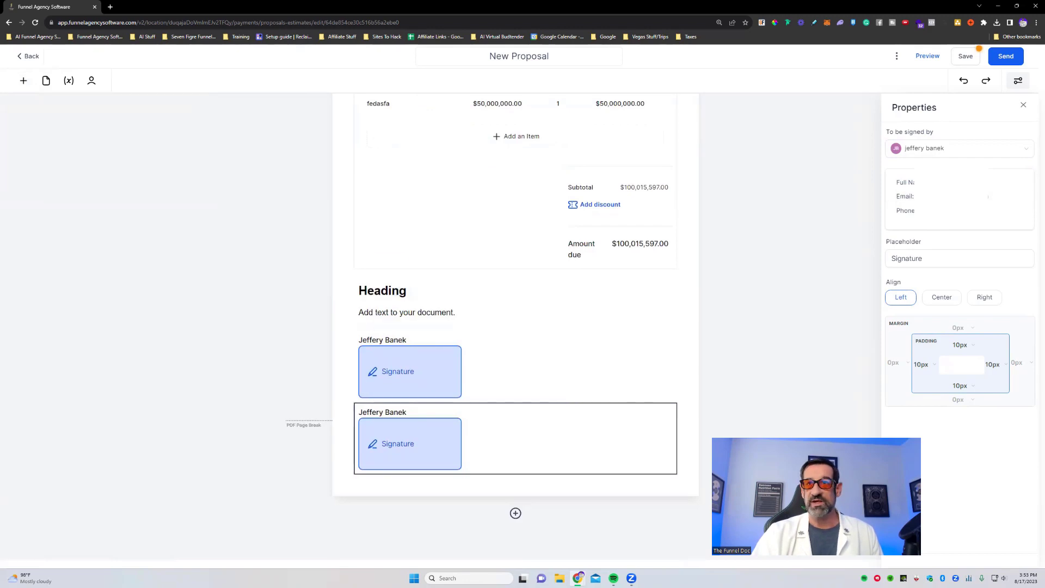
{"action": "left_click", "coordinate": [940, 149]}
{"action": "left_click", "coordinate": [902, 169]}
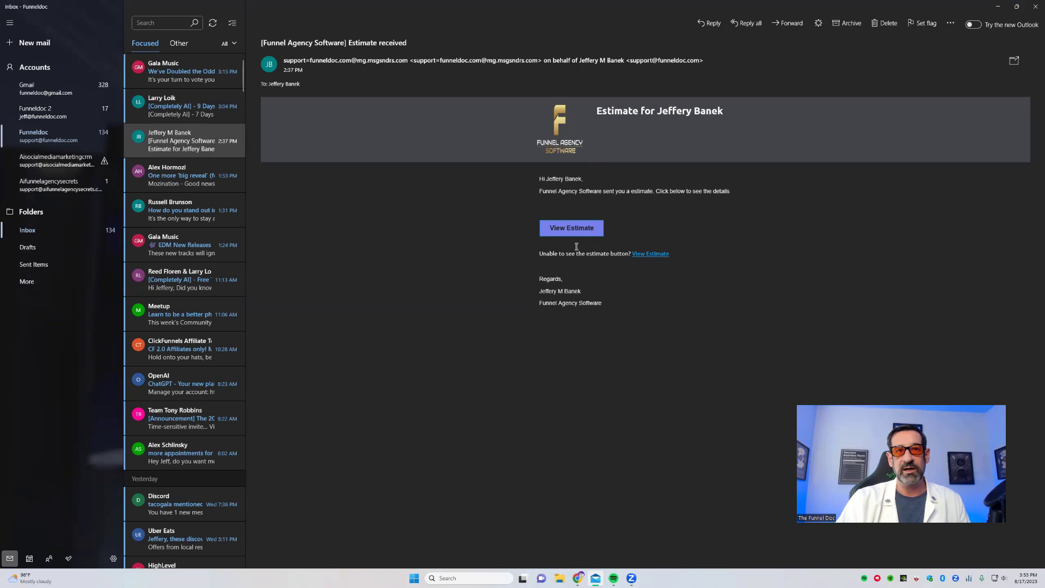
Highlight the word 'estimate' in the Estimate received email.
{"action": "mouse_move", "coordinate": [632, 192]}
{"action": "left_mouse_down"}
{"action": "mouse_move", "coordinate": [670, 193]}
{"action": "mouse_move", "coordinate": [651, 190]}
{"action": "left_mouse_up"}
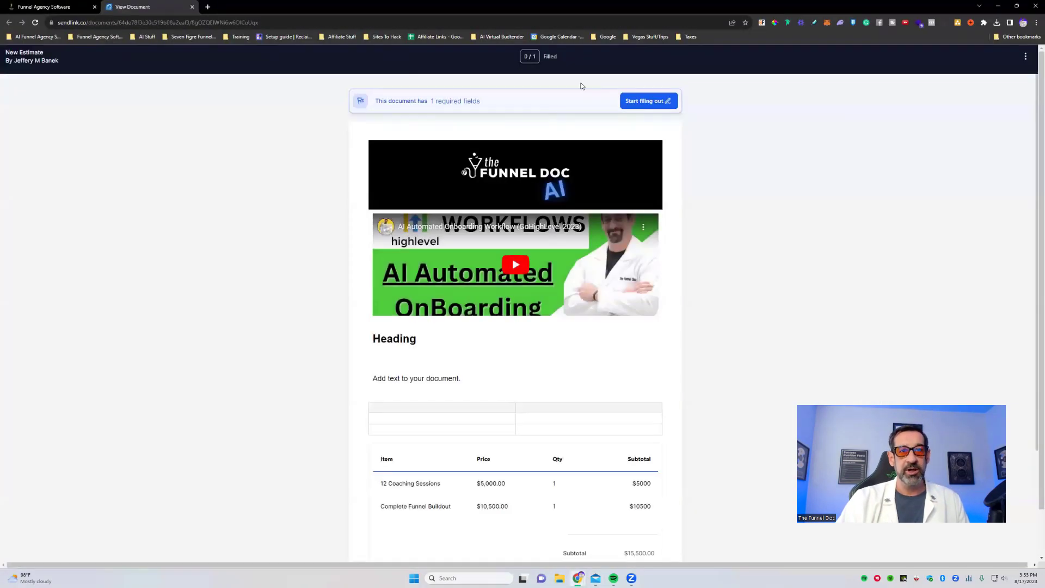
Start filling out the estimate and bring up the signing window for the signature field.
{"action": "scroll", "coordinate": [509, 361], "scroll_direction": "down", "scroll_amount": 4}
{"action": "scroll", "coordinate": [510, 381], "scroll_direction": "up", "scroll_amount": 4}
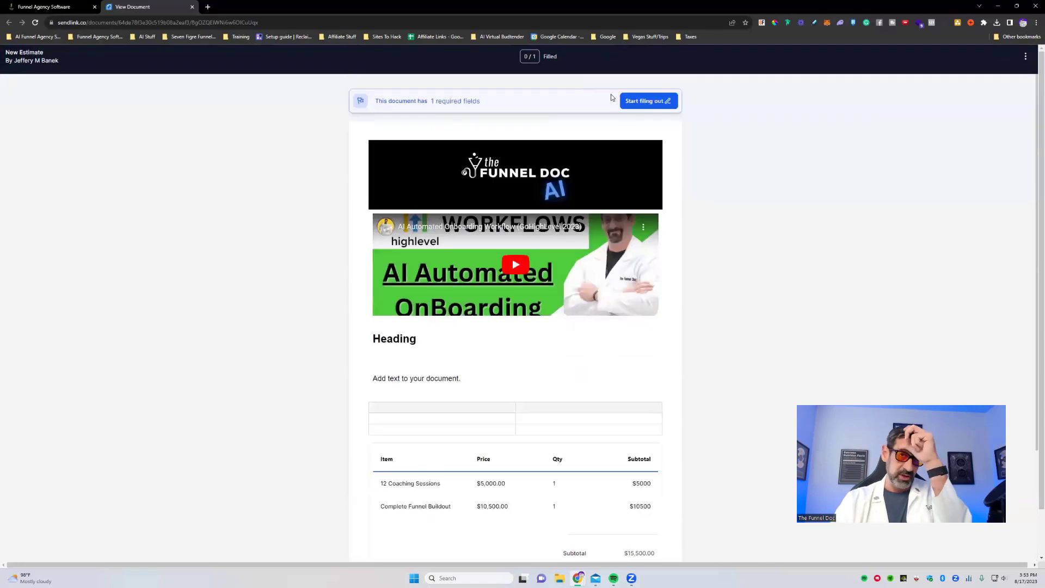
{"action": "left_click", "coordinate": [634, 102]}
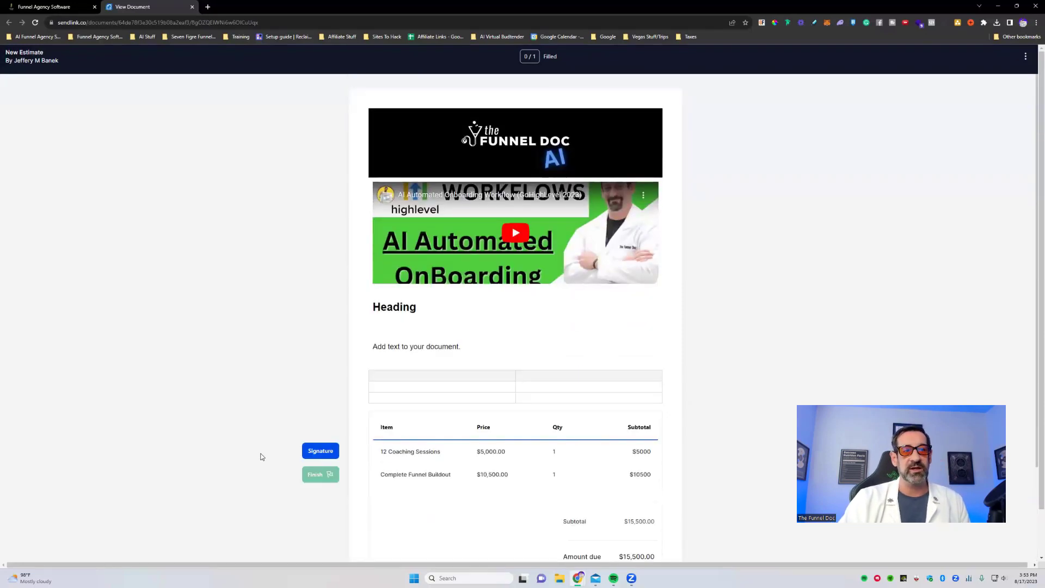
{"action": "left_click", "coordinate": [321, 451]}
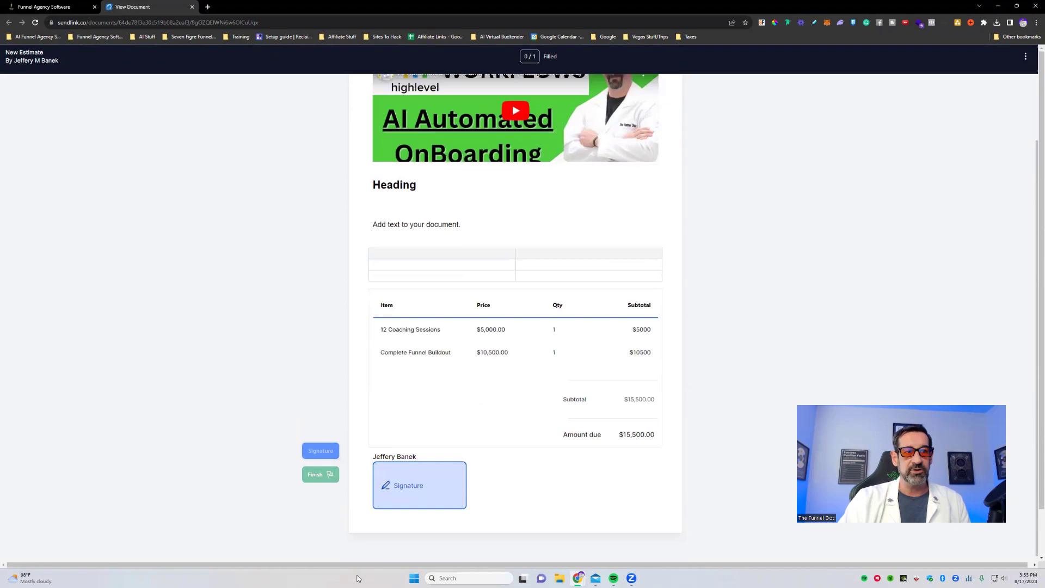
{"action": "left_click", "coordinate": [415, 442]}
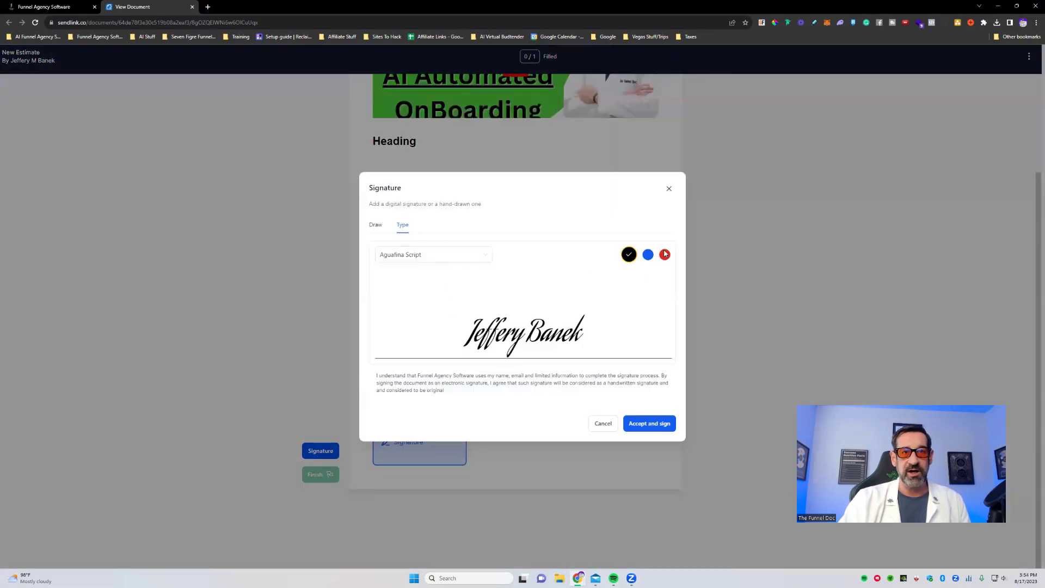
Hand-draw a signature, accept it, and finish the signed estimate.
{"action": "left_click", "coordinate": [664, 254]}
{"action": "left_click", "coordinate": [391, 226]}
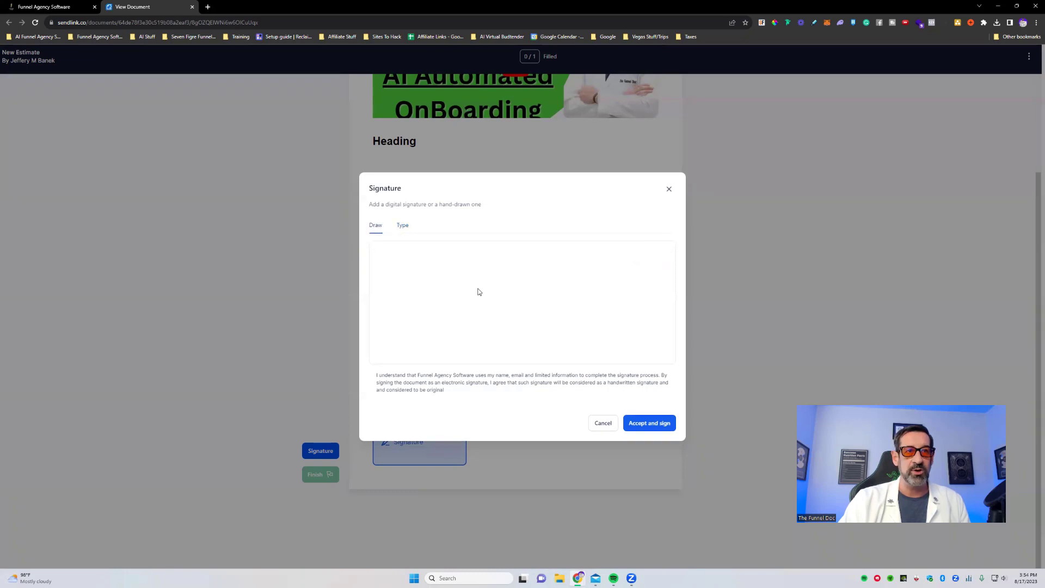
{"action": "left_click_drag", "start_coordinate": [406, 265], "coordinate": [495, 253]}
{"action": "left_click_drag", "start_coordinate": [444, 262], "coordinate": [377, 337]}
{"action": "mouse_move", "coordinate": [466, 323]}
{"action": "left_mouse_down"}
{"action": "mouse_move", "coordinate": [470, 333]}
{"action": "mouse_move", "coordinate": [472, 312]}
{"action": "mouse_move", "coordinate": [492, 329]}
{"action": "mouse_move", "coordinate": [498, 310]}
{"action": "mouse_move", "coordinate": [508, 319]}
{"action": "left_mouse_up"}
{"action": "mouse_move", "coordinate": [505, 267]}
{"action": "left_mouse_down"}
{"action": "mouse_move", "coordinate": [547, 325]}
{"action": "mouse_move", "coordinate": [587, 296]}
{"action": "mouse_move", "coordinate": [635, 346]}
{"action": "left_mouse_up"}
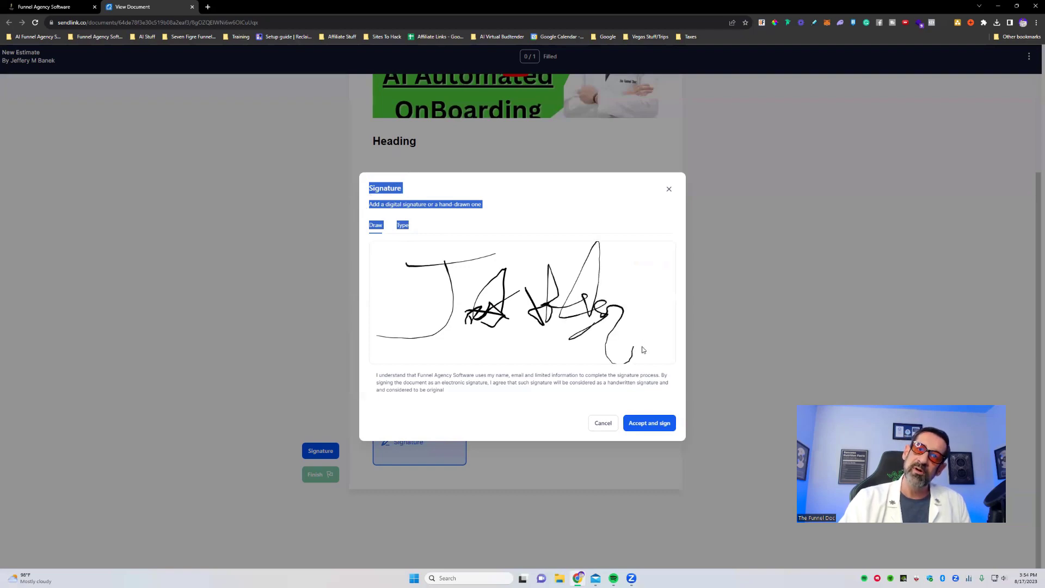
{"action": "left_click", "coordinate": [653, 423]}
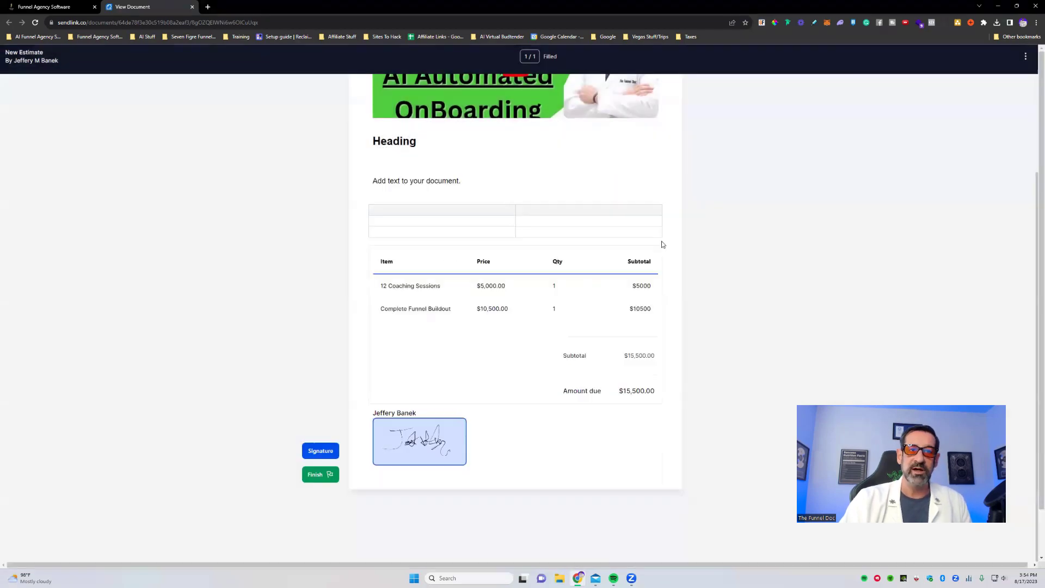
{"action": "left_click", "coordinate": [320, 481]}
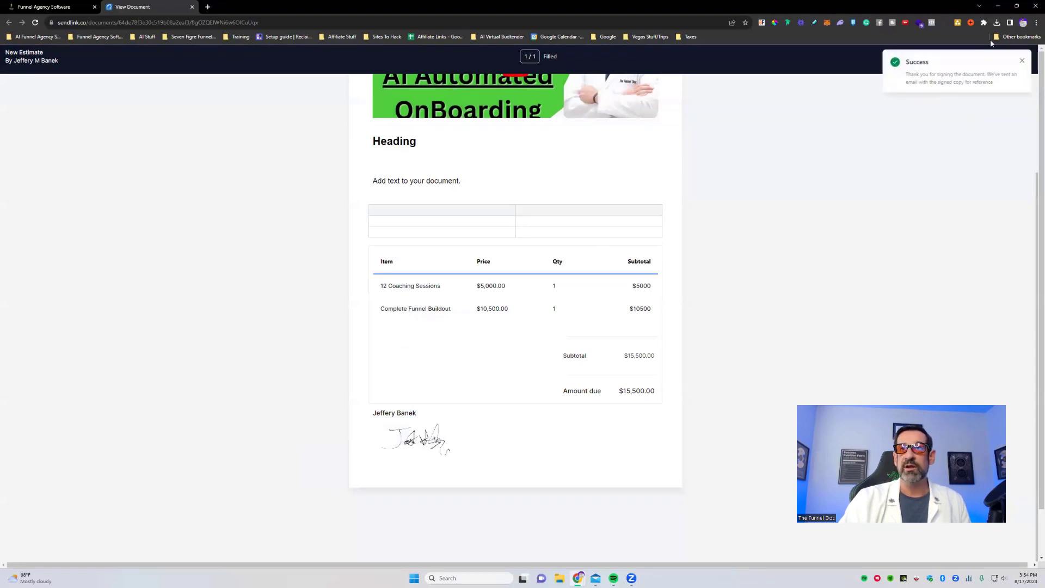
{"action": "left_click", "coordinate": [61, 7]}
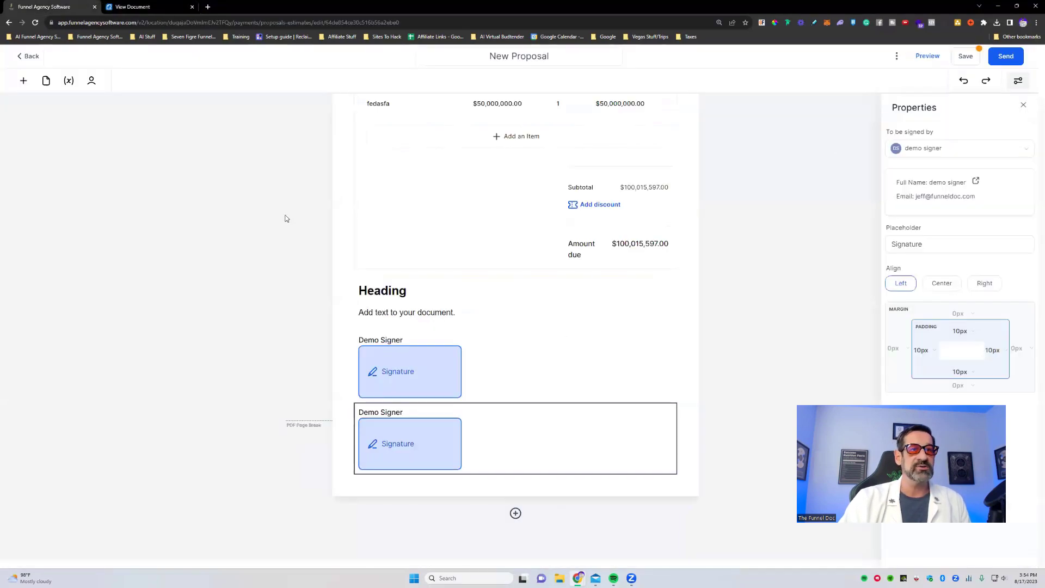
Go back to Proposals & Estimates and show Finalized, where New Estimate is Accepted at $15,500.00.
{"action": "left_click", "coordinate": [27, 57]}
{"action": "left_click", "coordinate": [392, 195]}
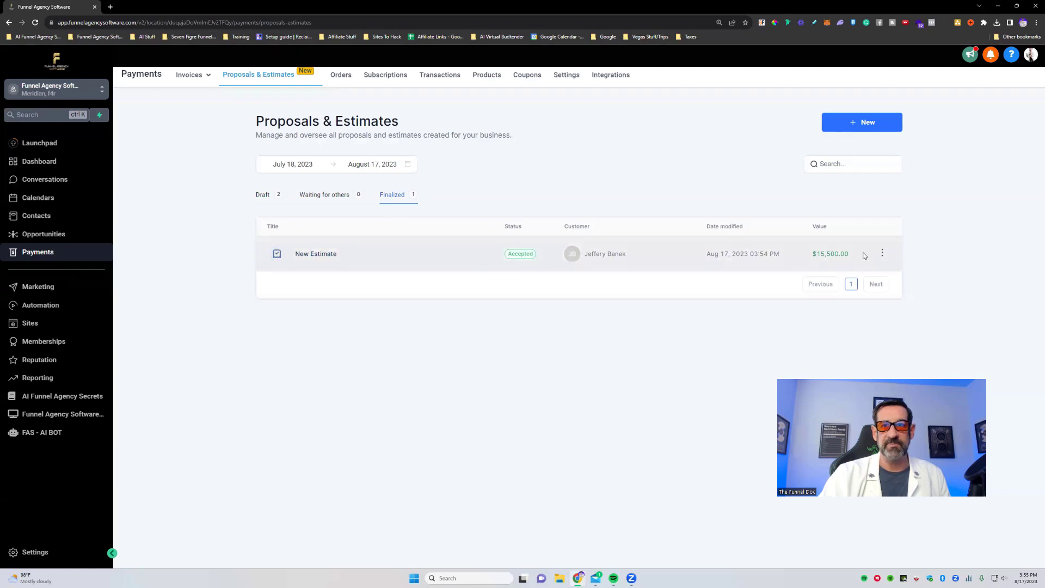
{"action": "left_click_drag", "start_coordinate": [864, 255], "coordinate": [768, 267]}
{"action": "left_click", "coordinate": [450, 421]}
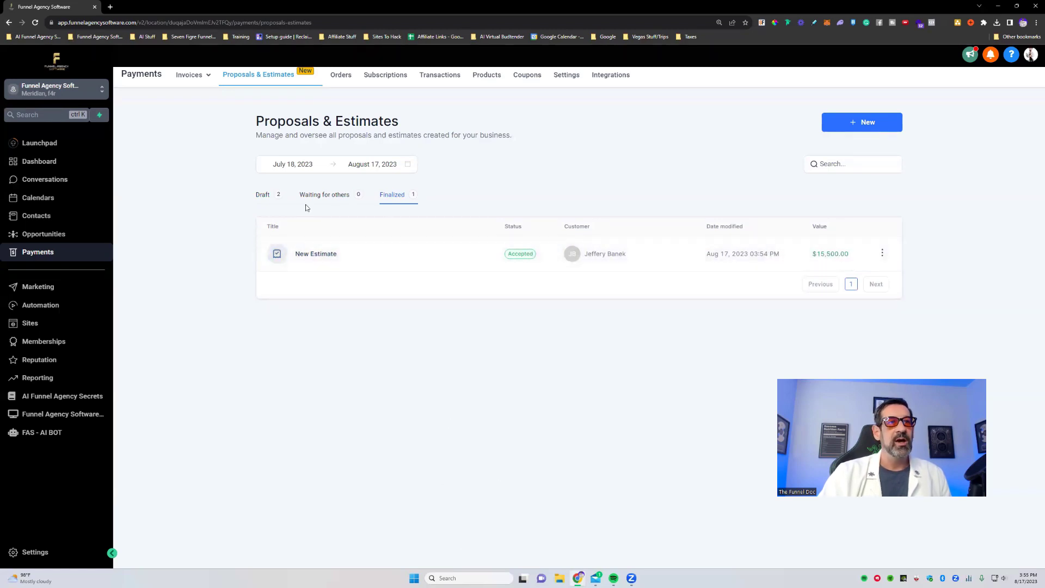